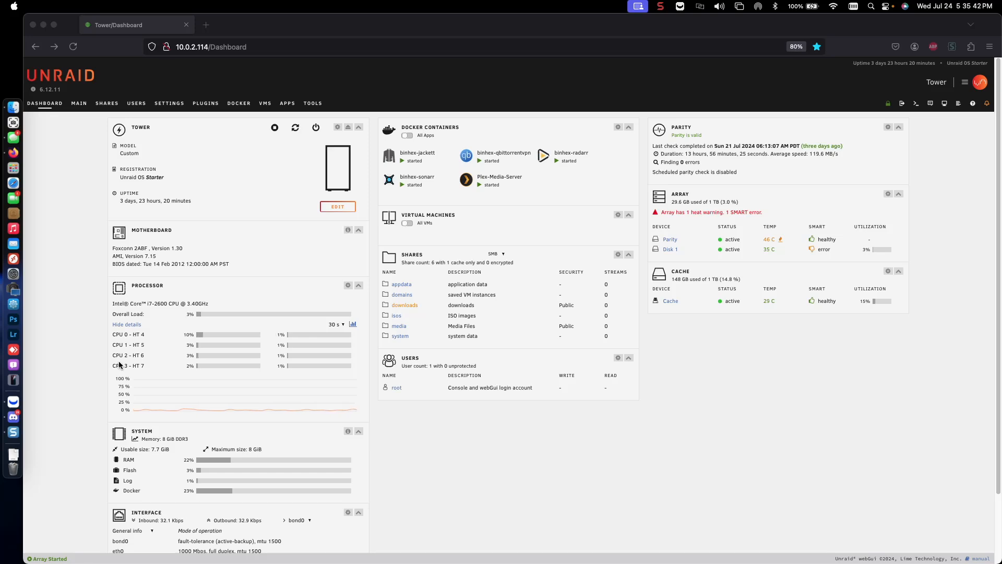
Search the Unraid community applications for tautulli
left_click(592, 420)
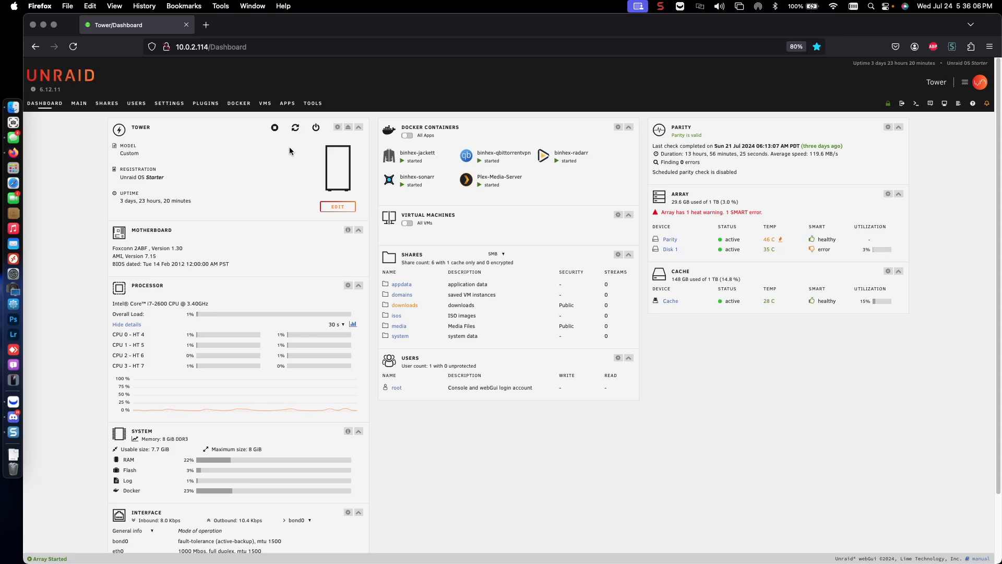
left_click(287, 103)
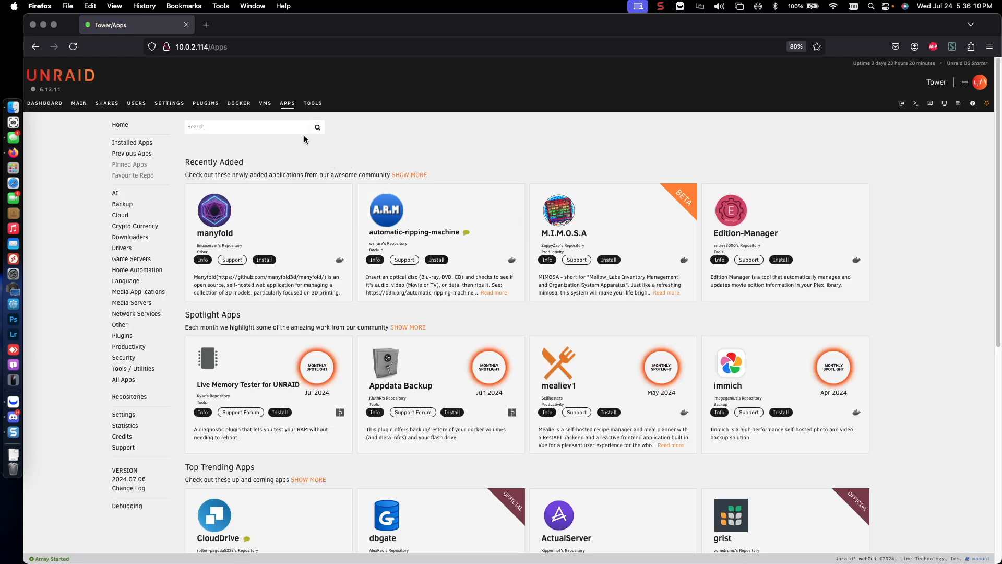
left_click(291, 128)
type("tau")
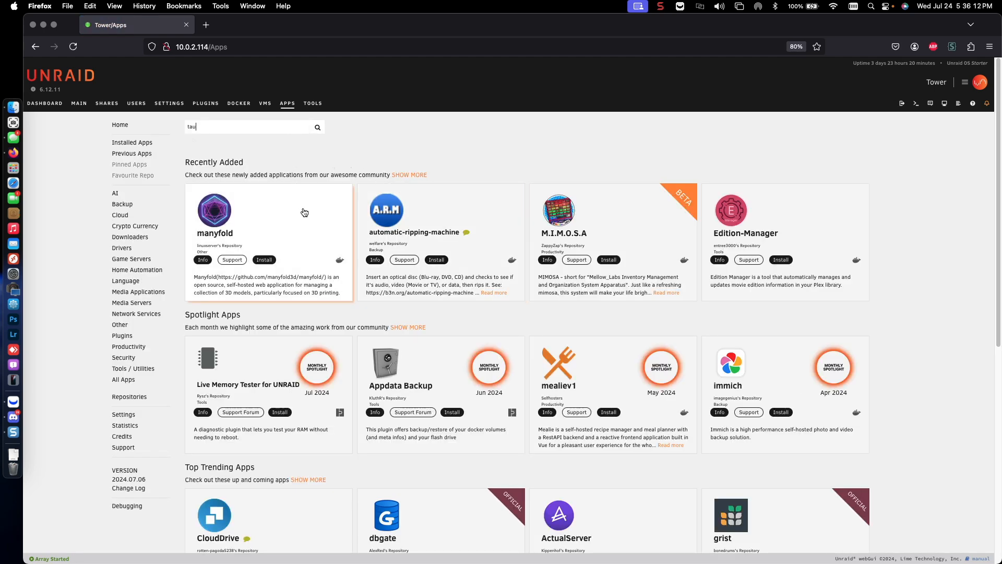
key("Down")
key("Return")
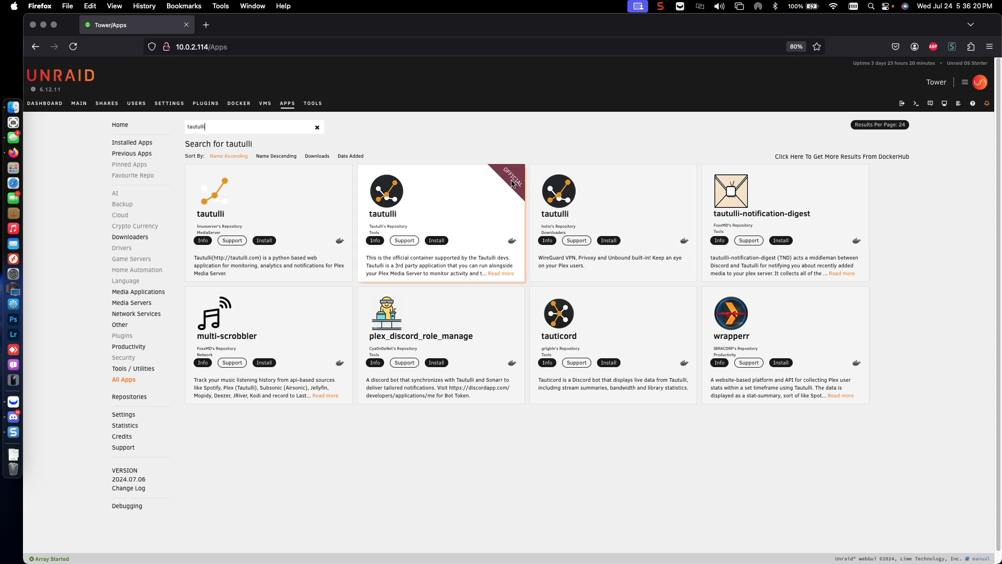
Install the official tautulli container from Tautulli's Repository on the latest branch, keeping HTTP port 8181
left_click(436, 241)
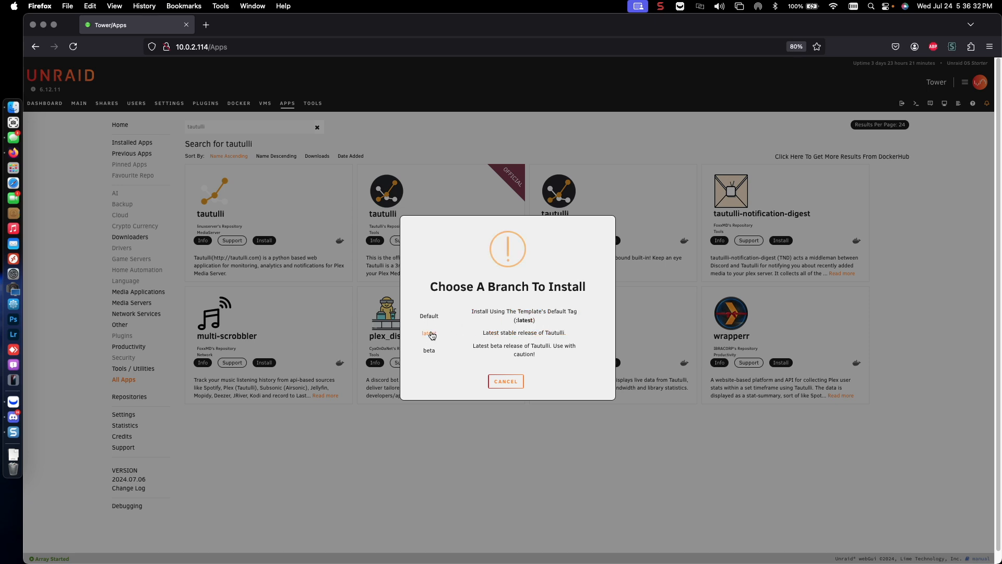
left_click(431, 334)
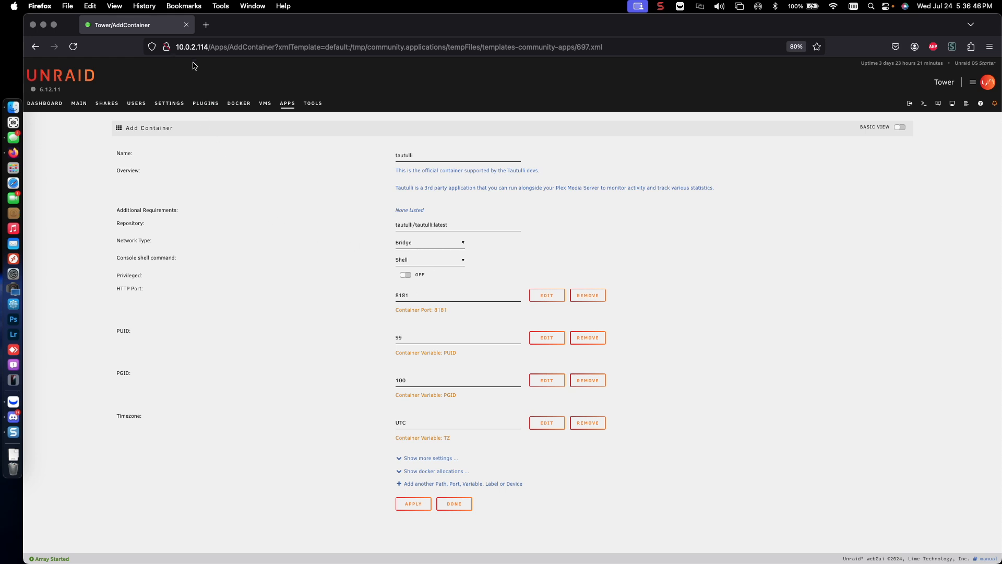
left_click(424, 297)
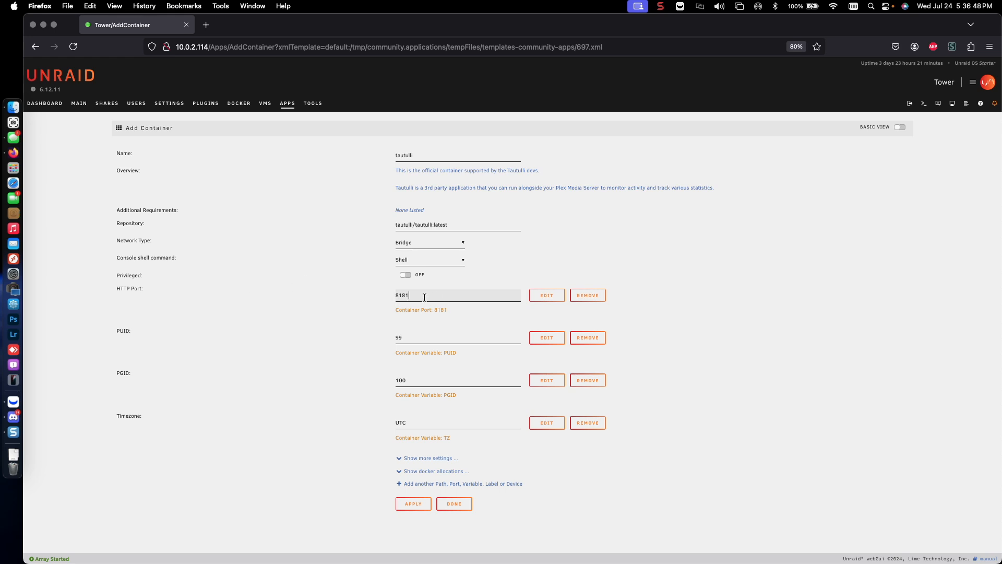
left_click_drag(424, 297, 388, 299)
left_click(412, 506)
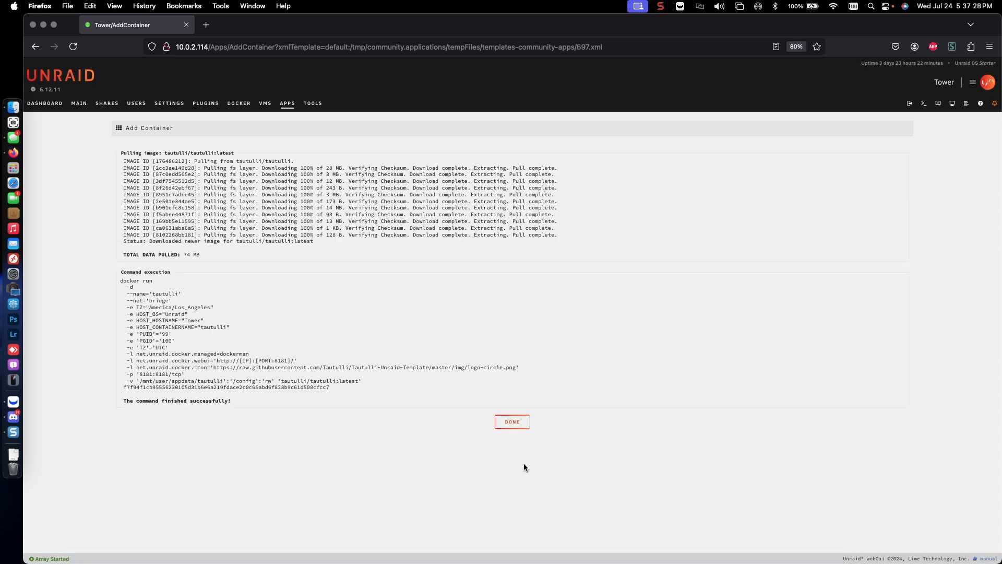
left_click(507, 422)
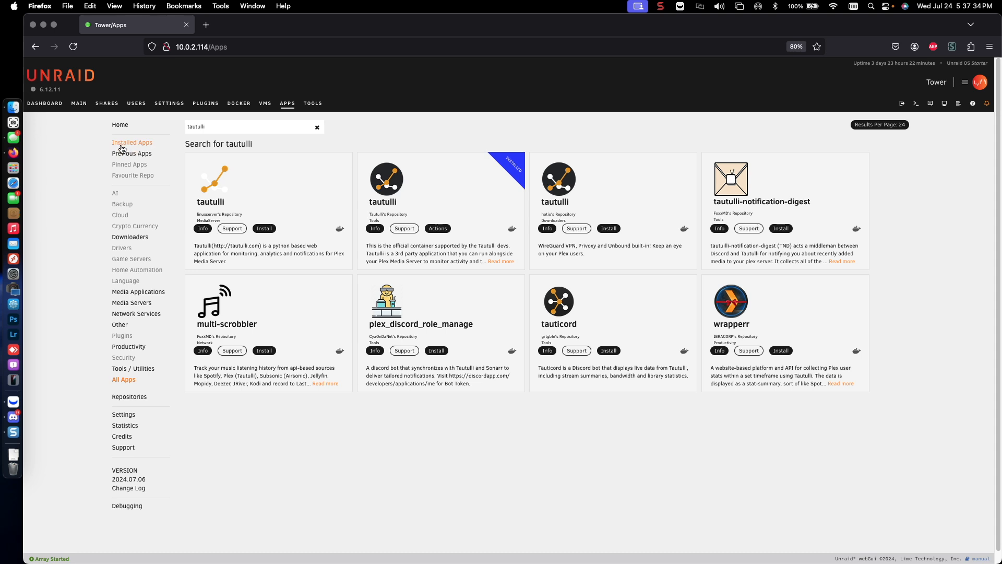
Open the tautulli container's WebUI from the dashboard and start the setup wizard
left_click(45, 104)
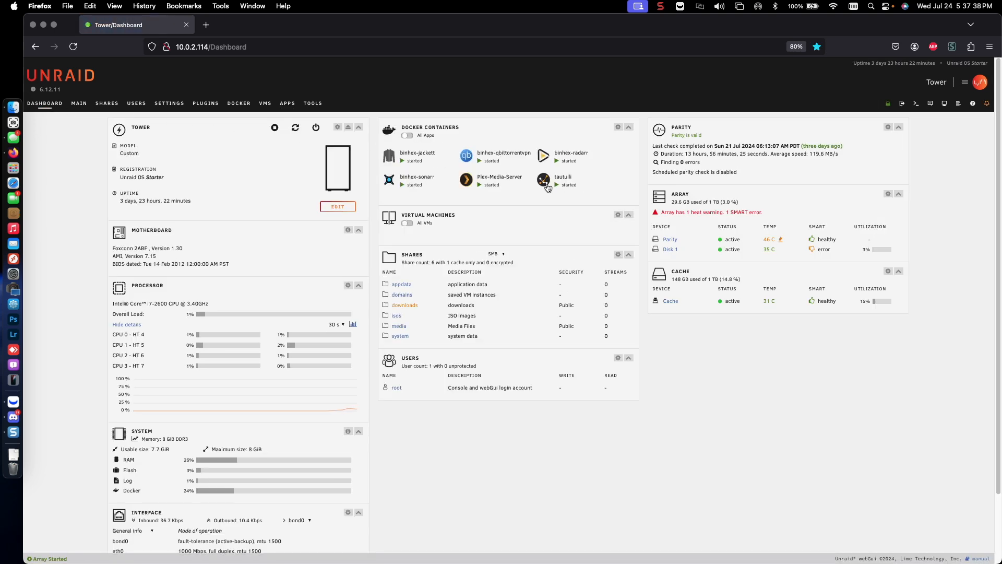
left_click(546, 185)
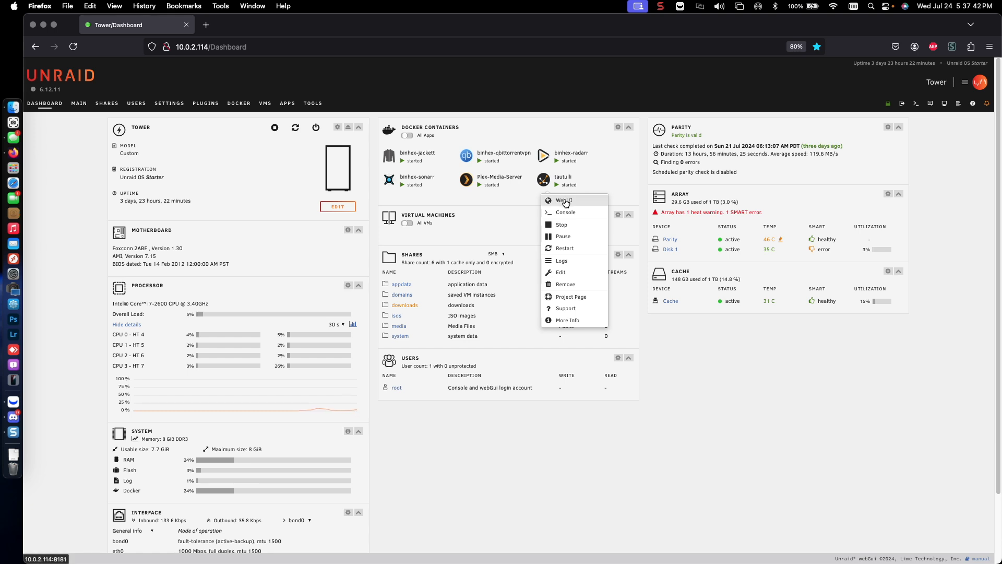
left_click(565, 202)
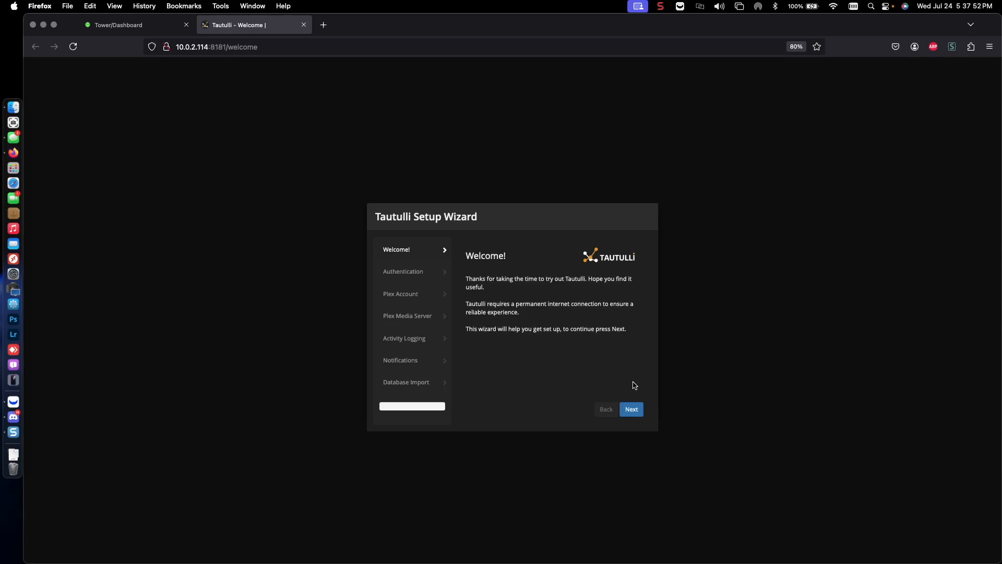
left_click(633, 407)
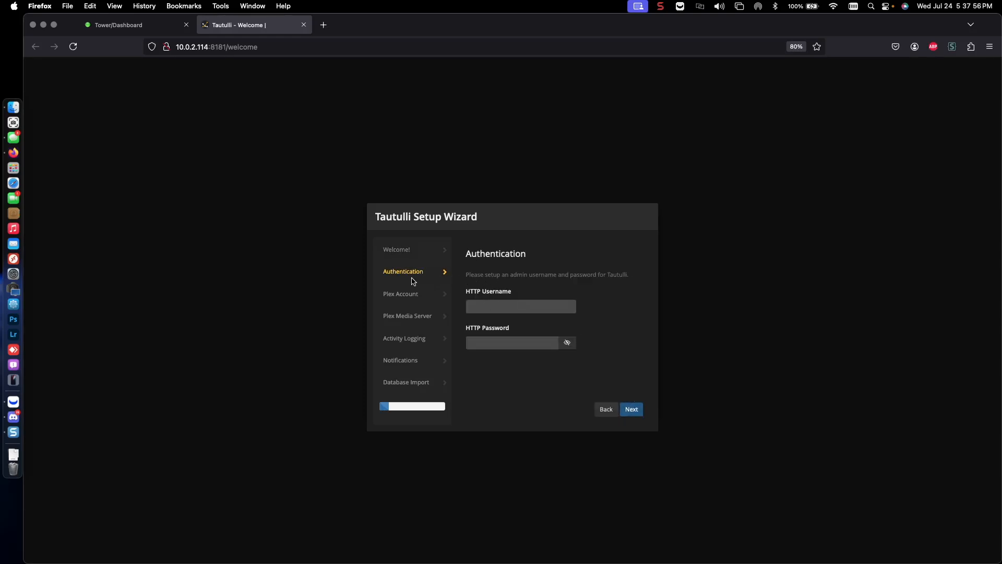
Set the HTTP username to admin for Tautulli authentication
left_click(492, 306)
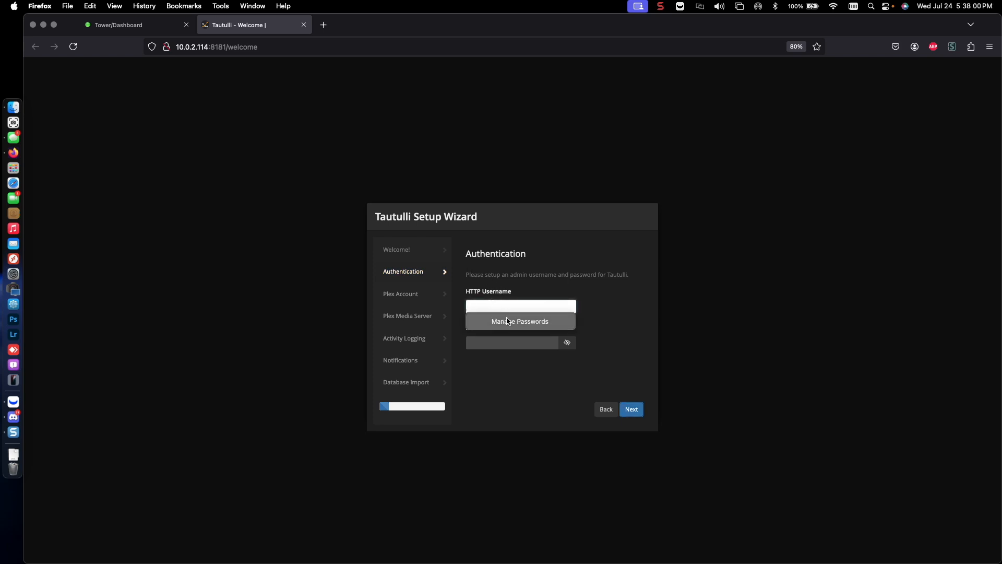
left_click(557, 357)
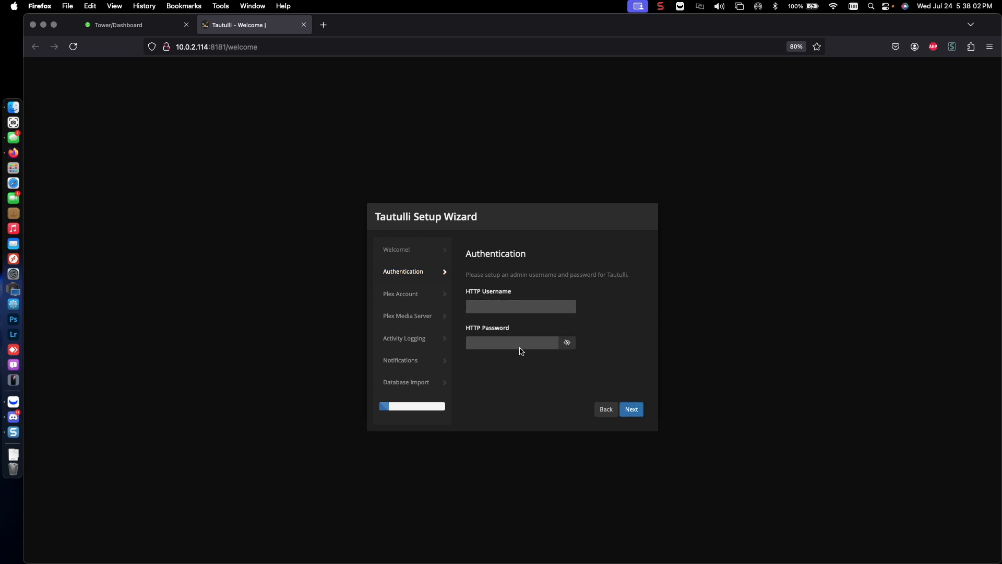
left_click(493, 307)
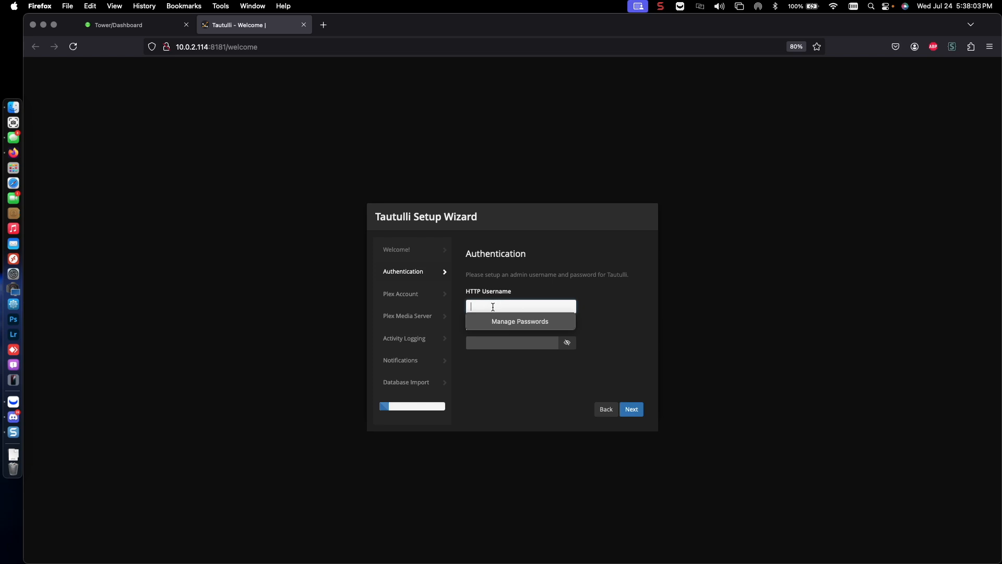
left_click(495, 368)
left_click(497, 306)
type("adminj")
key("Tab")
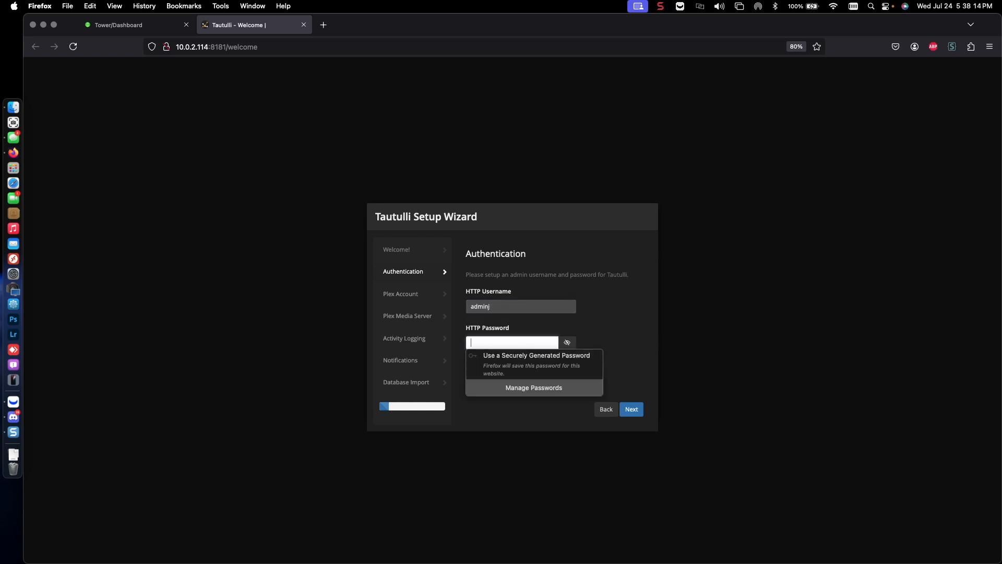
key("shift+Tab")
key("BackSpace")
key("BackSpace")
key("BackSpace")
key("BackSpace")
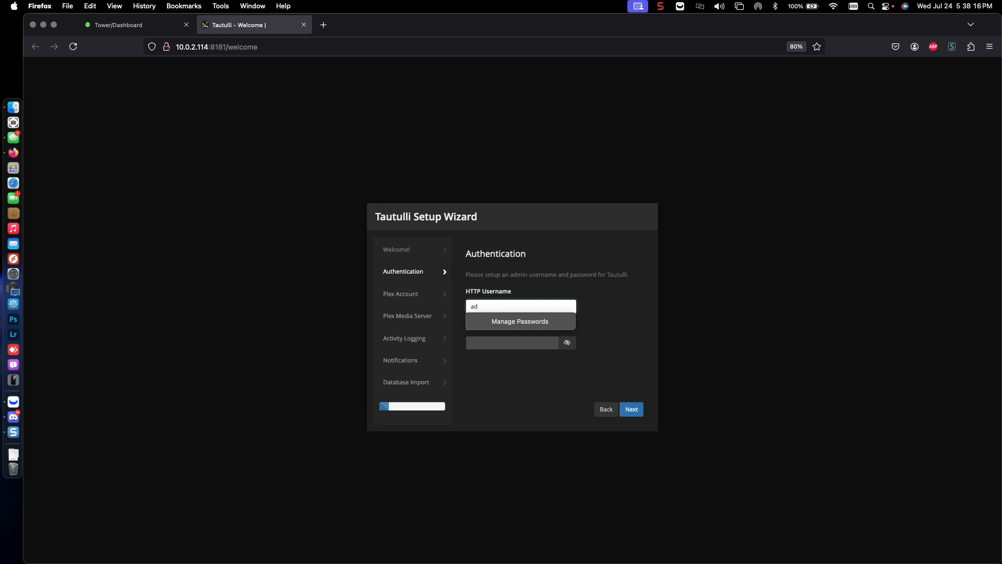
type("min")
Enter the HTTP password for the Tautulli admin login and continue to the Plex Account page
key("Tab")
type("a")
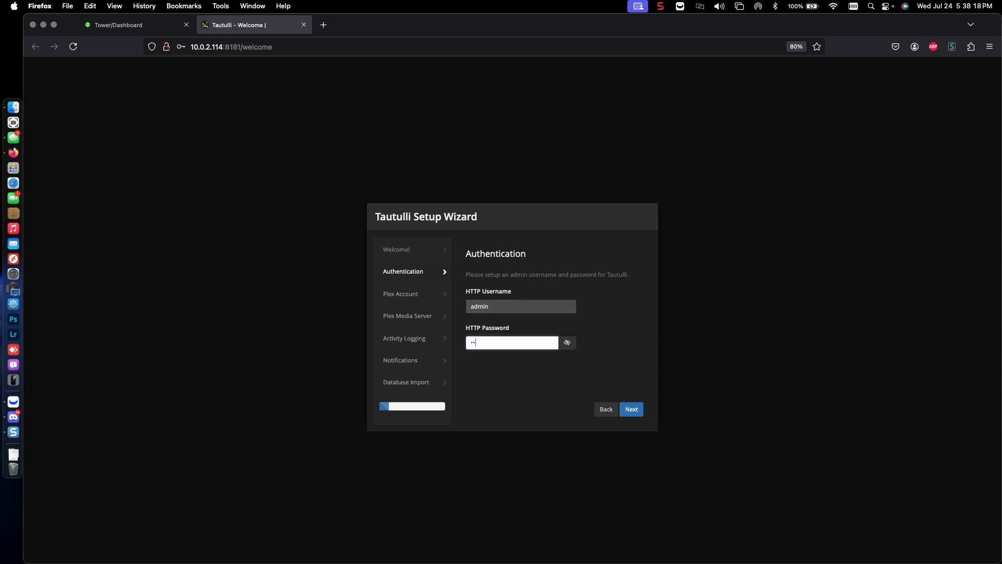
type("•••••")
left_click(634, 409)
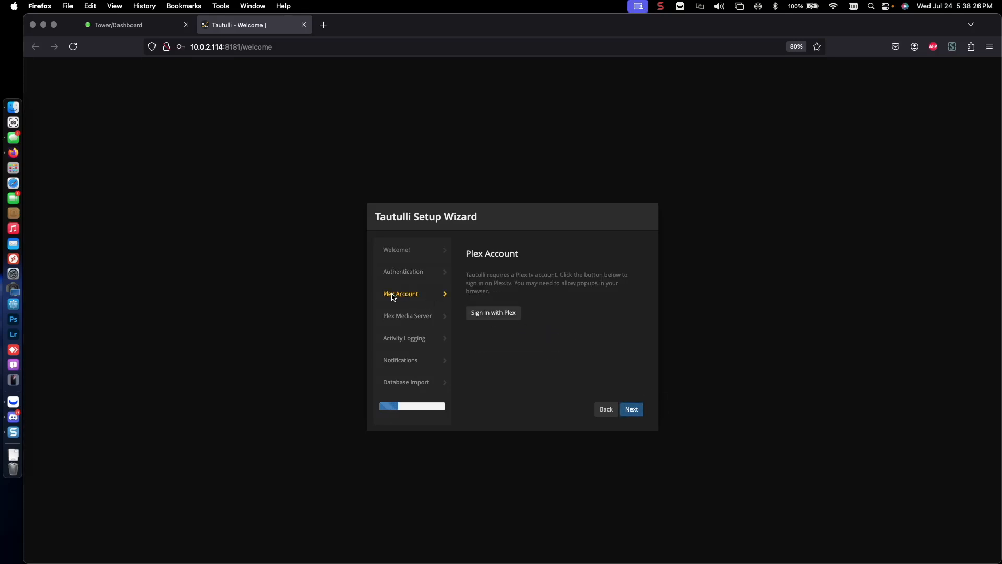
Authorize Tautulli to sign in with the Plex account and continue to the Plex Media Server page
left_click(477, 313)
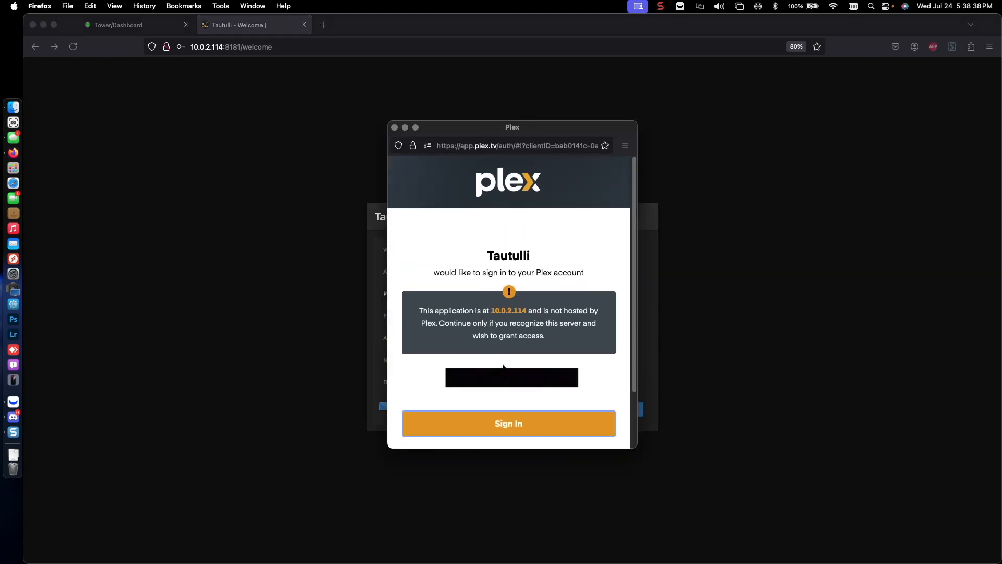
left_click(492, 420)
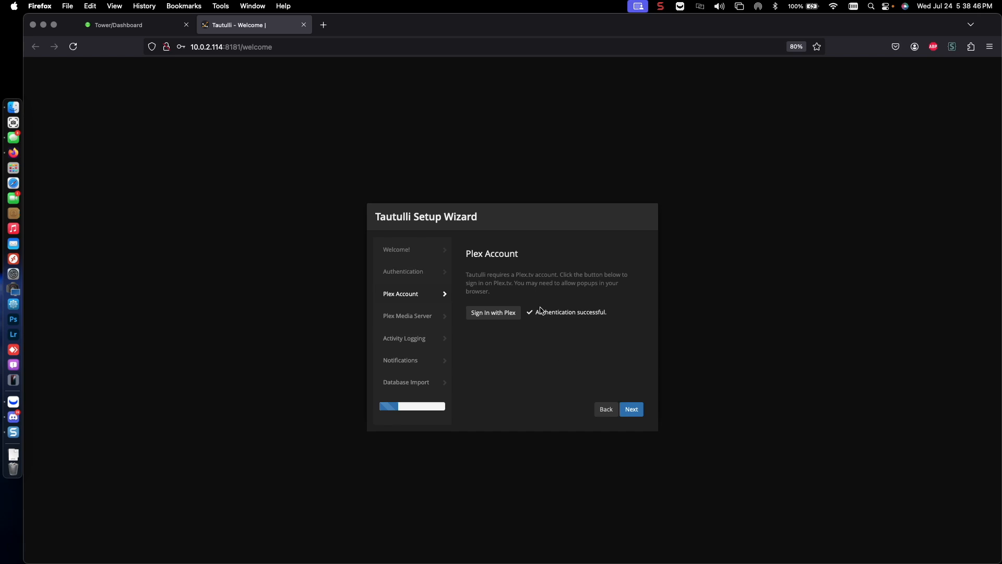
left_click_drag(537, 311, 607, 312)
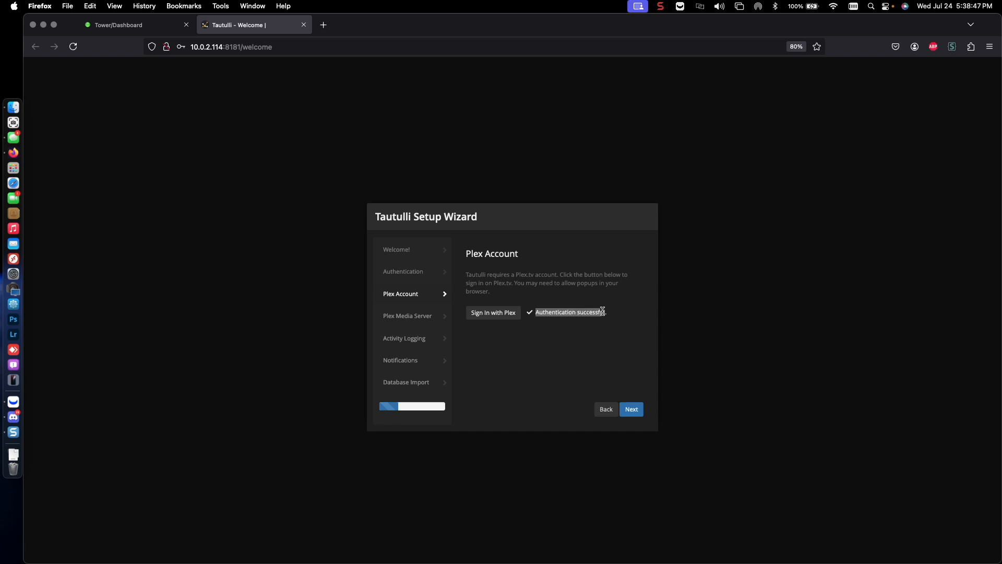
left_click(632, 410)
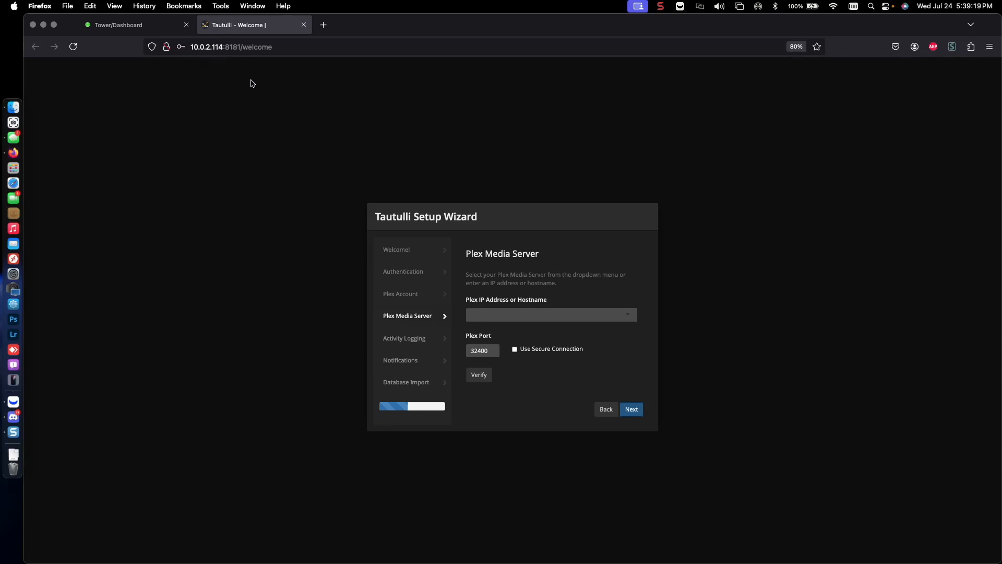
Select the Orion server at 10.0.2.114 as the Plex Media Server, keep port 32400, and verify the connection
double_click(488, 351)
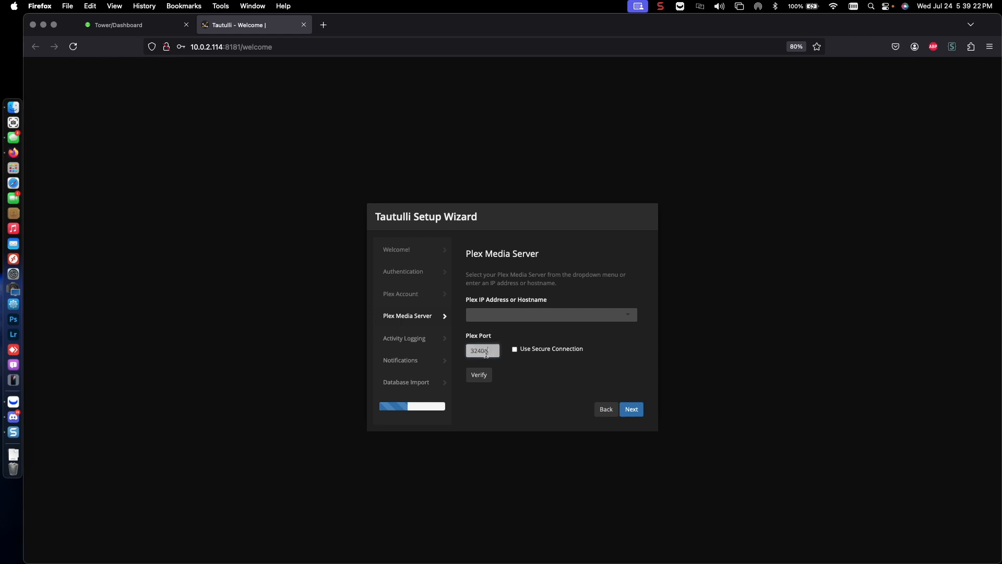
left_click(629, 319)
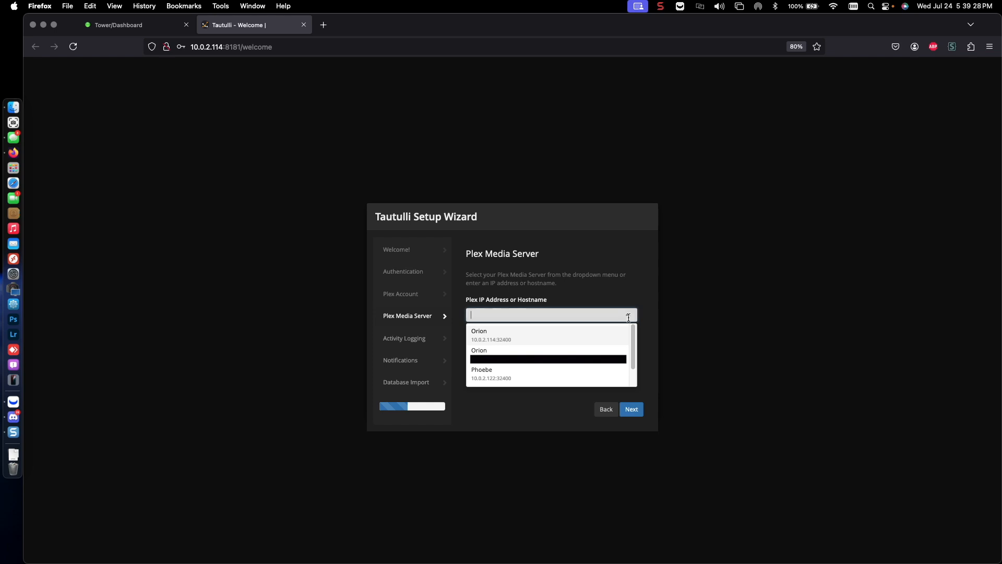
left_click(485, 335)
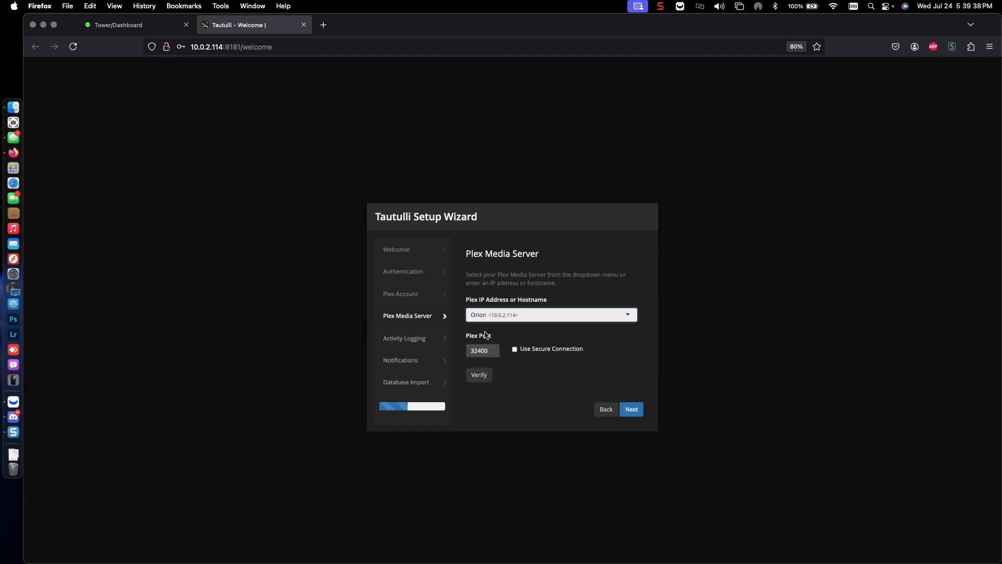
left_click(661, 6)
left_click(674, 33)
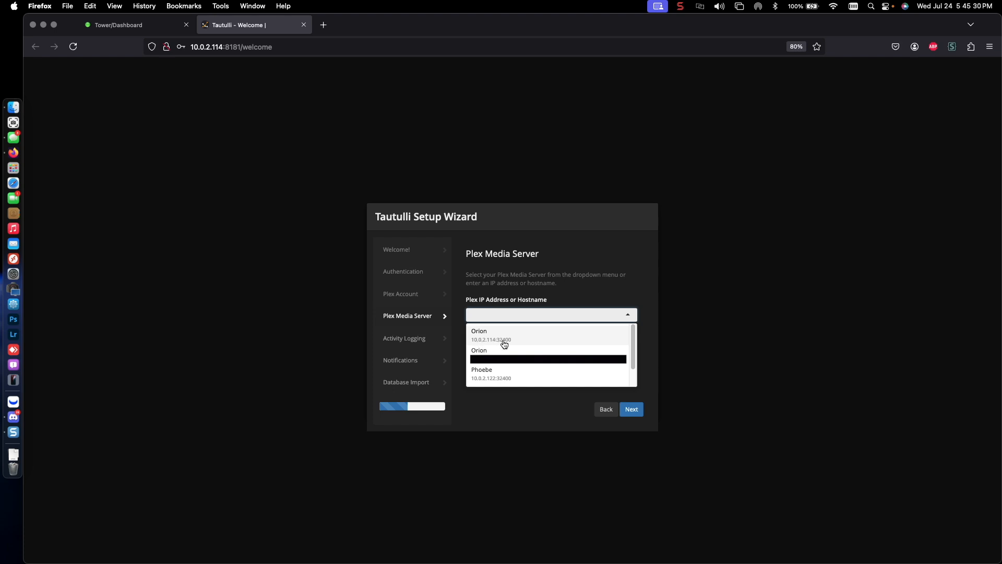
left_click(503, 337)
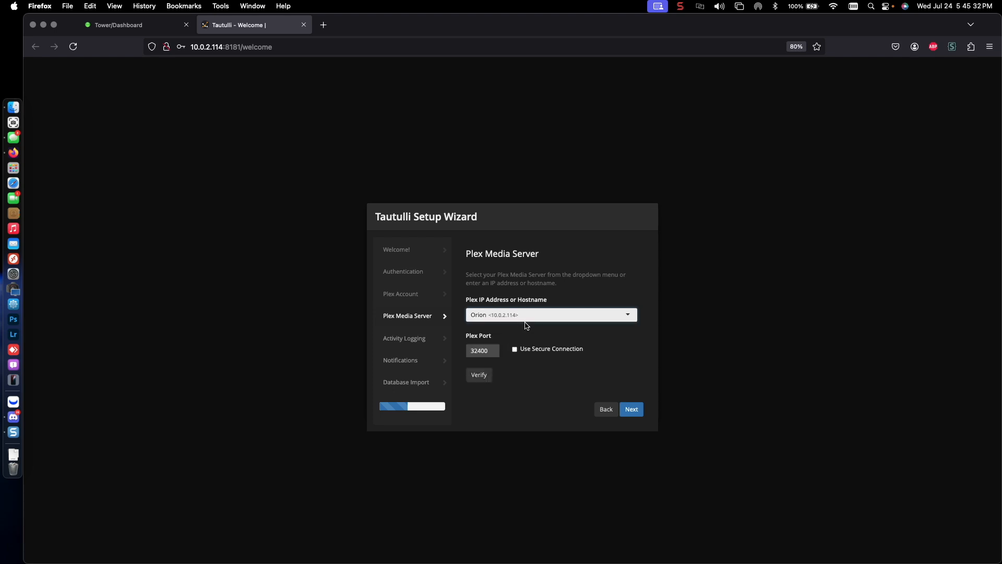
left_click(479, 380)
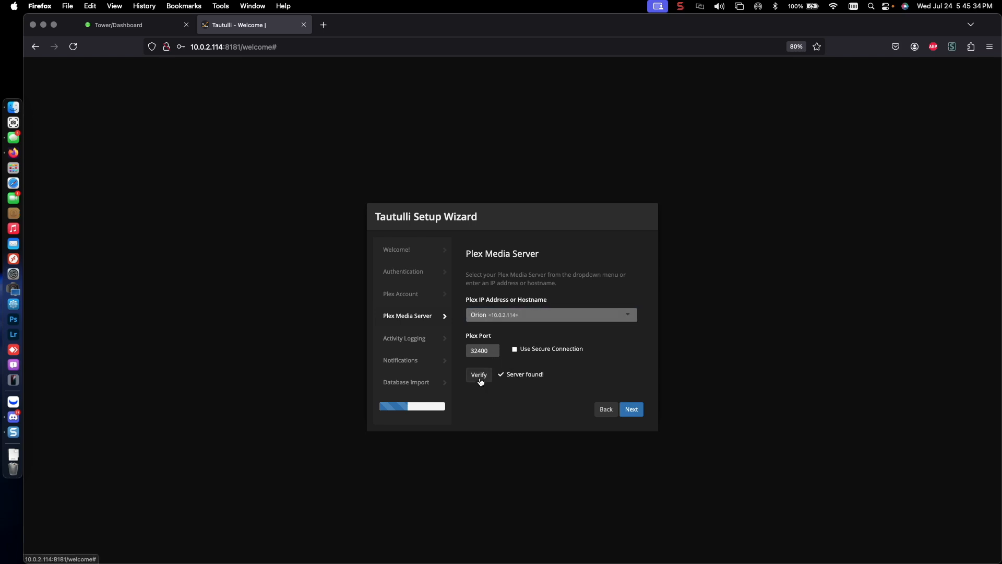
Enable Use Secure Connection for the Plex server, verify it again, and continue to Activity Logging
left_click(514, 349)
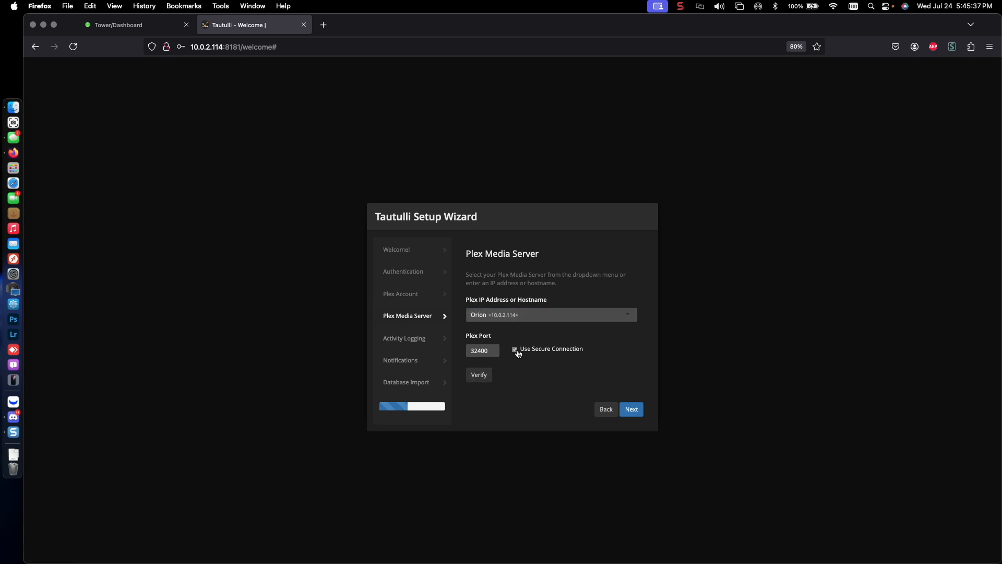
left_click(483, 381)
left_click(631, 410)
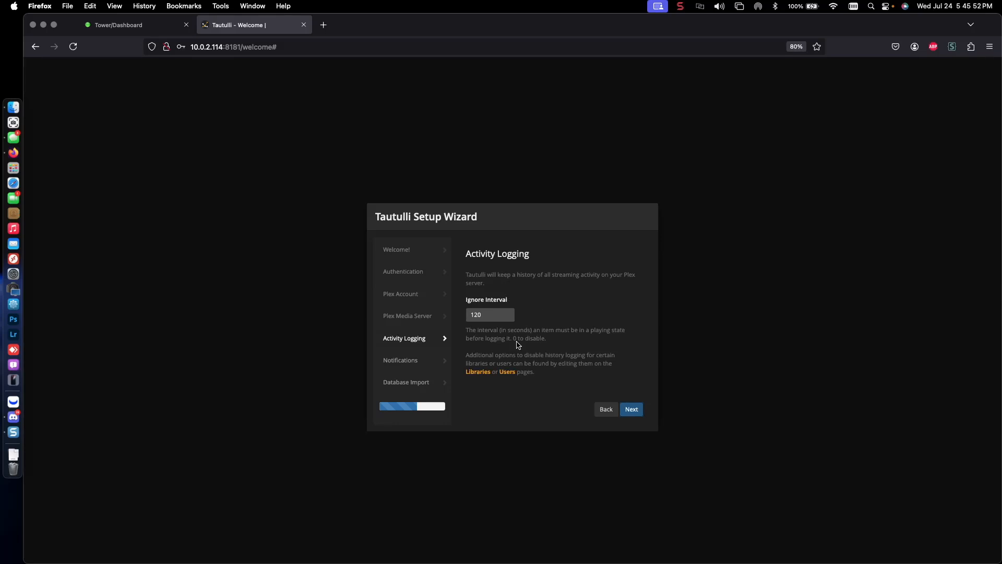
Keep the 120-second ignore interval, pass through the Notifications and Database Import pages, and finish the setup wizard
left_click(632, 410)
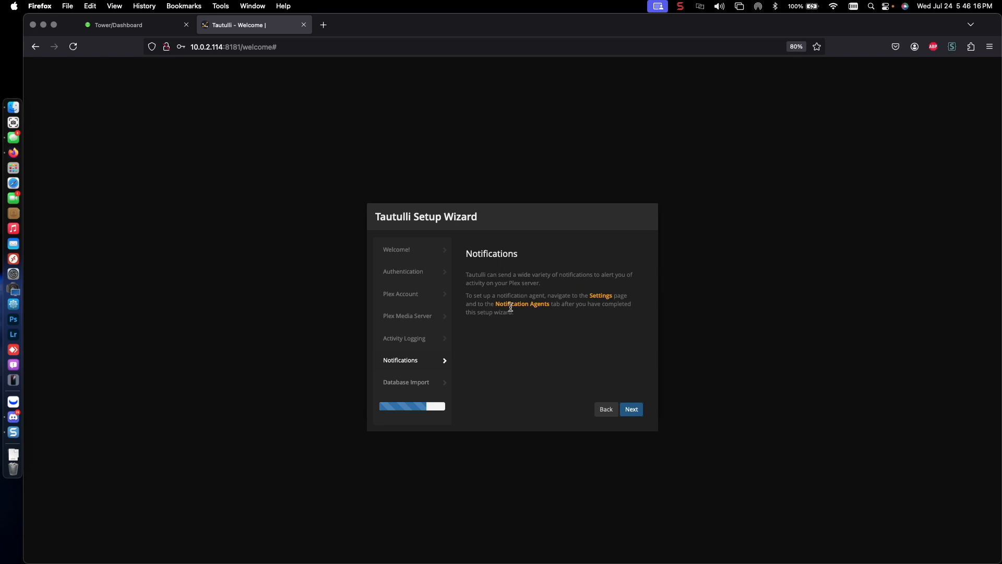
left_click(633, 412)
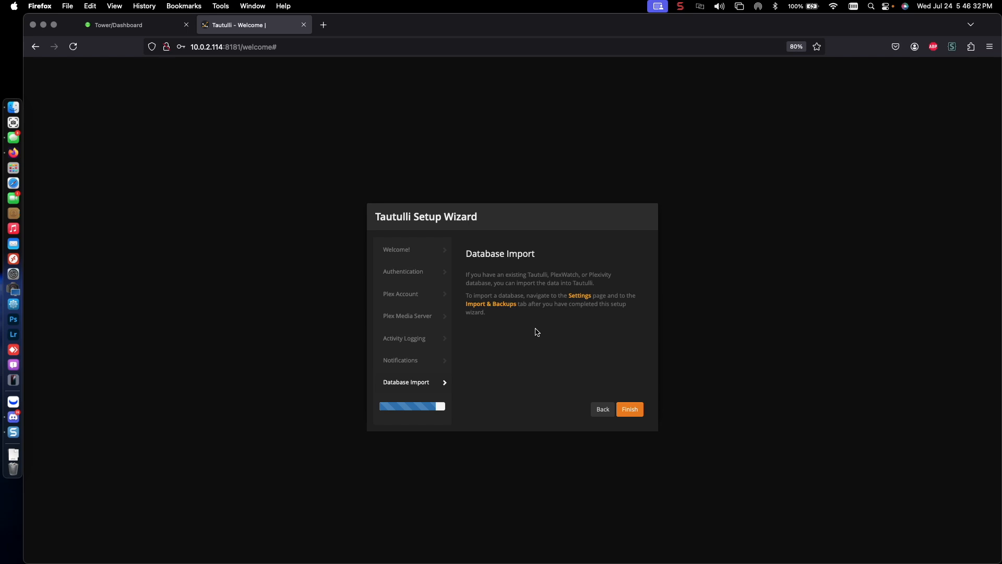
left_click(625, 411)
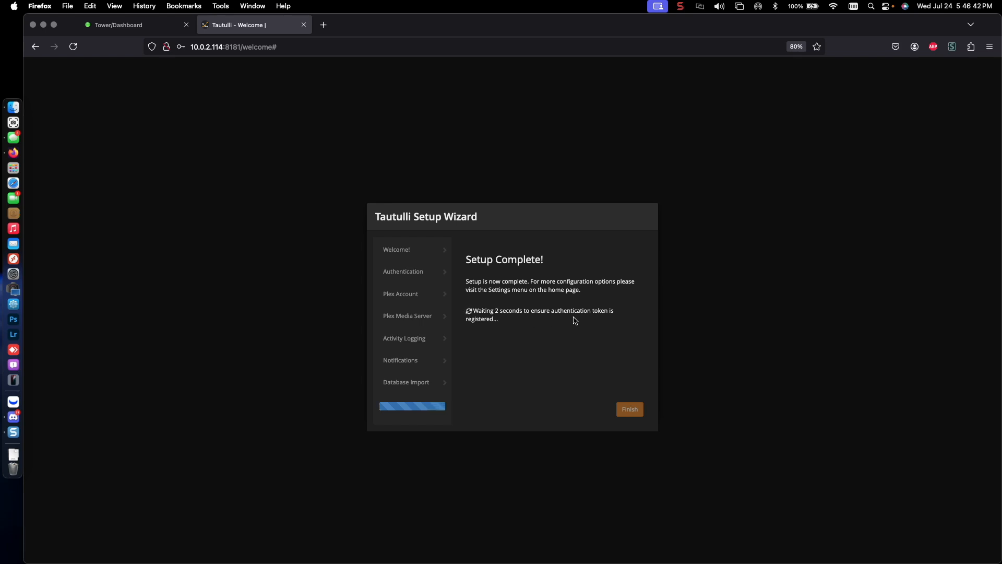
left_click(680, 6)
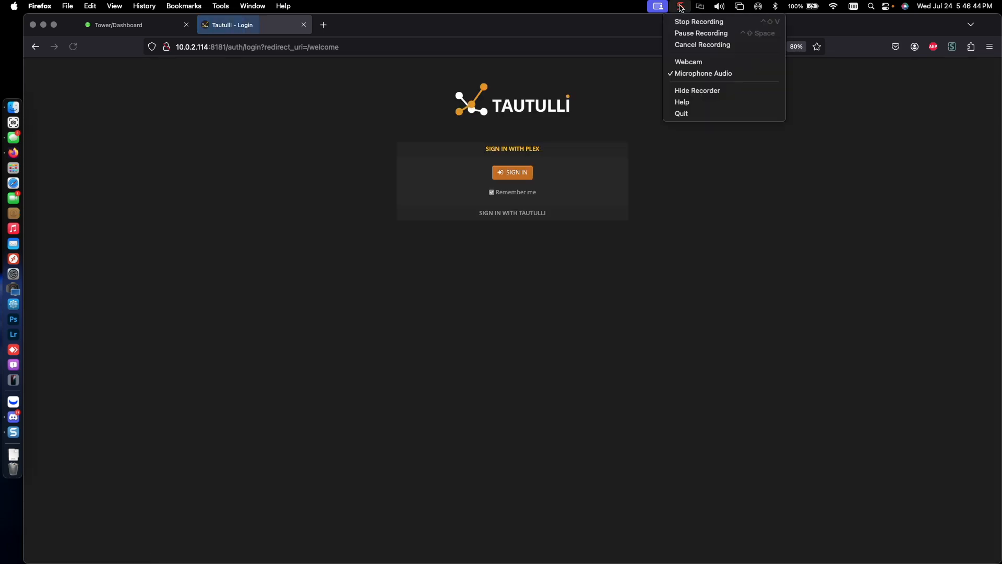
left_click(685, 33)
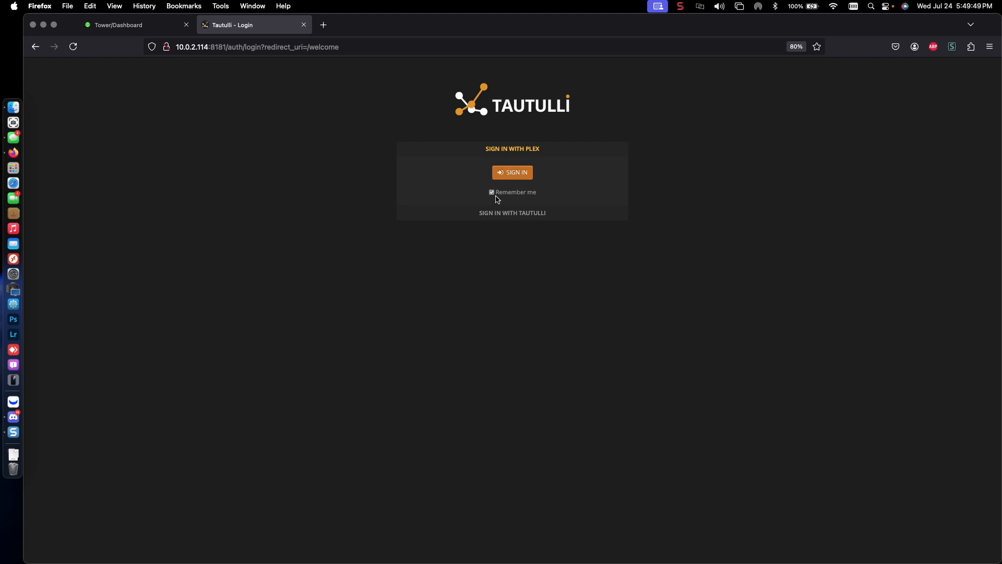
Sign in to Tautulli with the Plex account, authorize the access request, and dismiss the v2.14.3 update notes
left_click(509, 176)
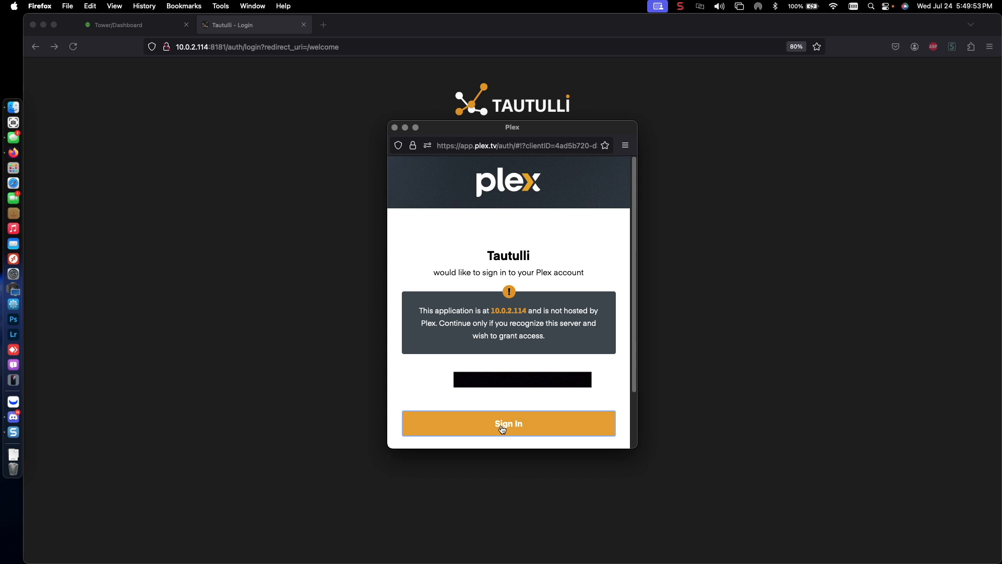
left_click(506, 427)
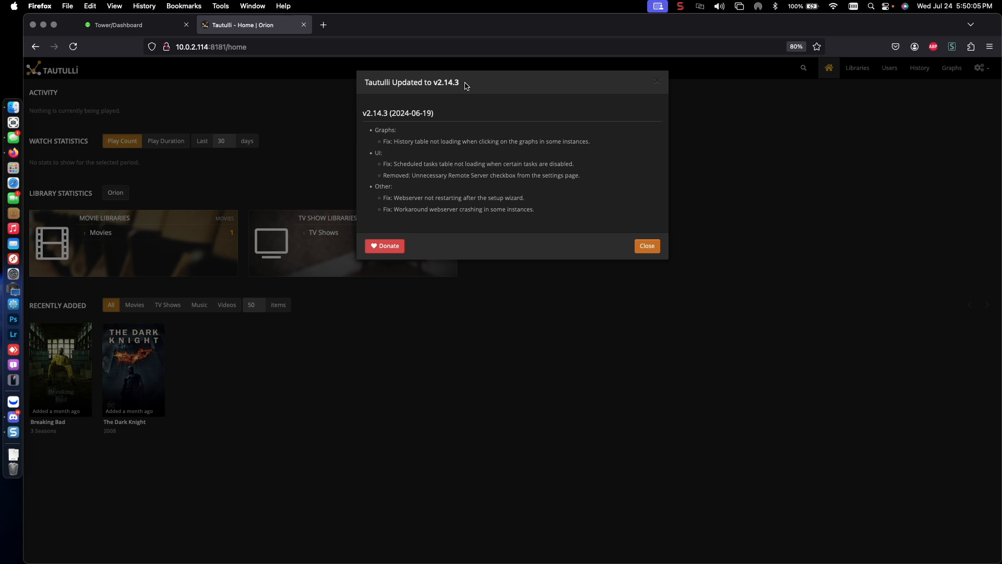
left_click(642, 253)
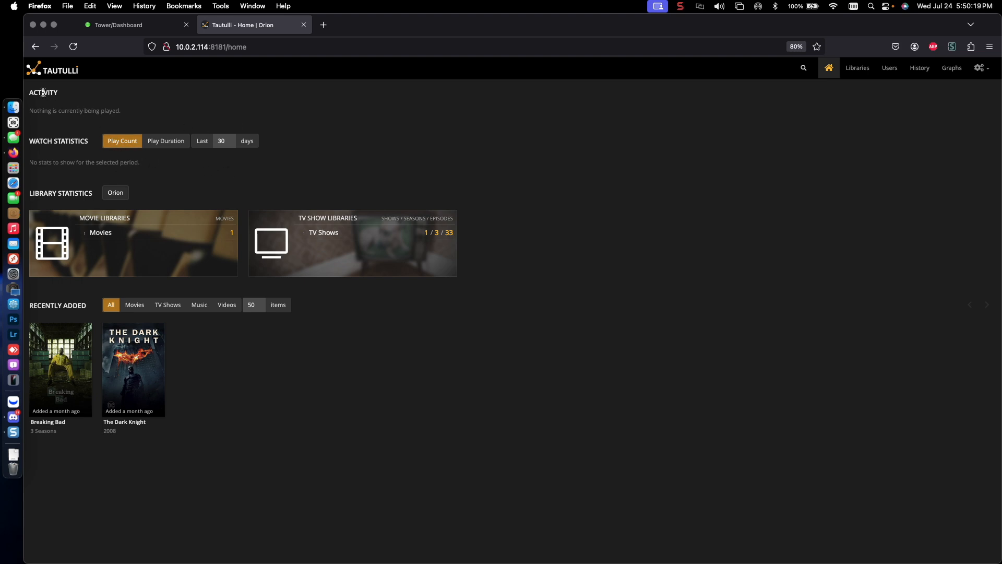
Examine the home page's Activity, Watch Statistics, and Recently Added sections, including the statistics day range
mouse_move(37, 92)
left_mouse_down()
mouse_move(119, 112)
mouse_move(37, 108)
left_mouse_up()
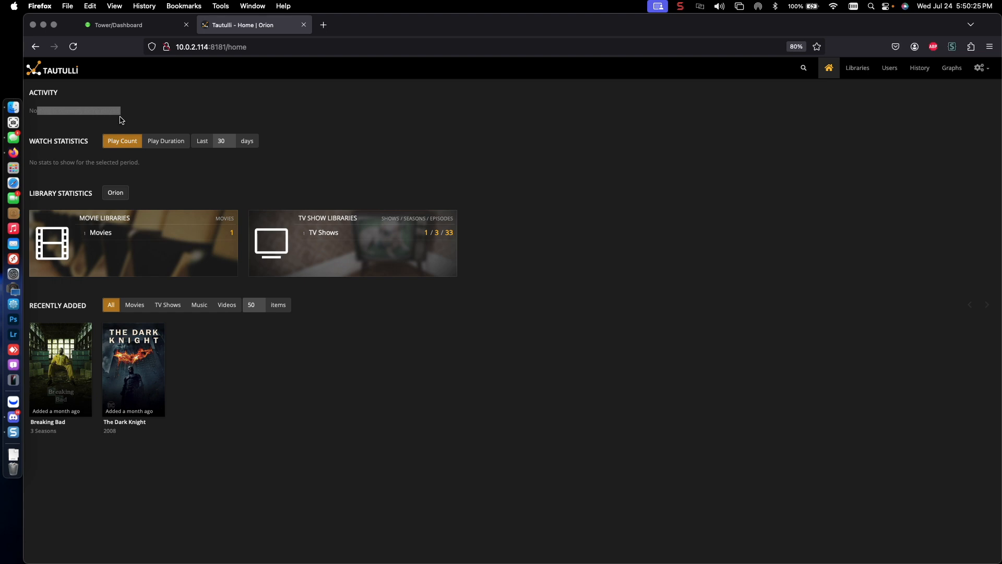
left_click(33, 111)
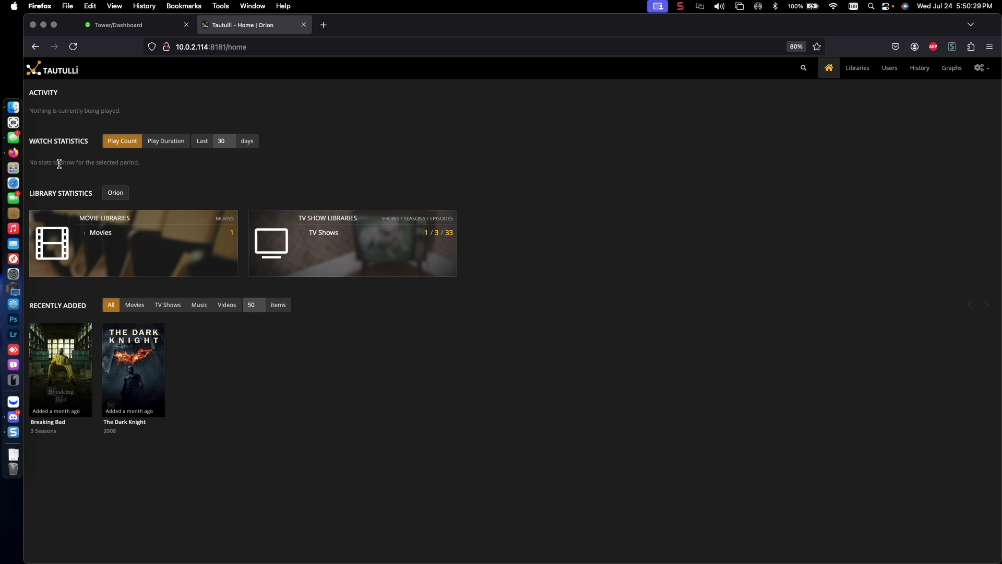
left_click_drag(33, 162, 126, 162)
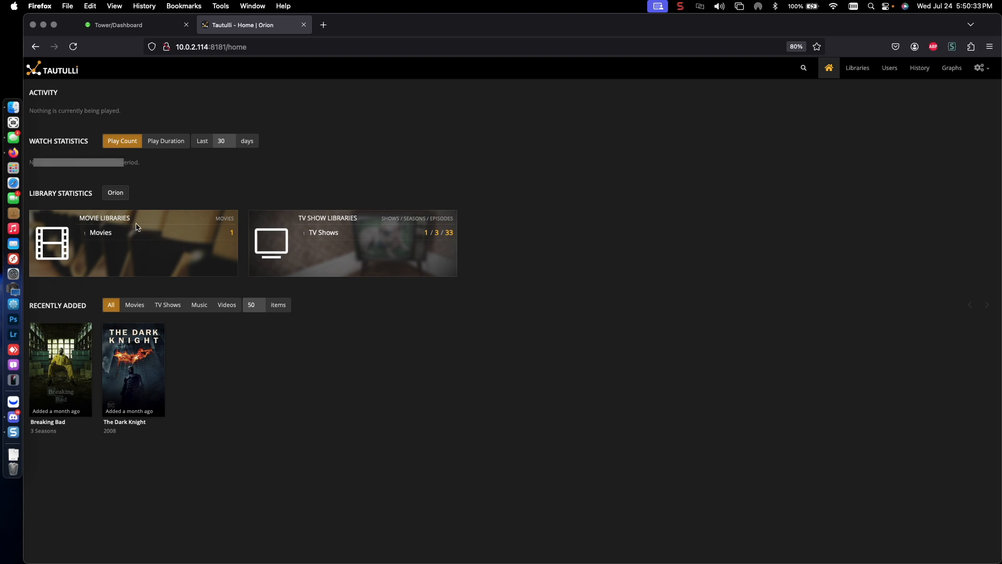
left_click(217, 140)
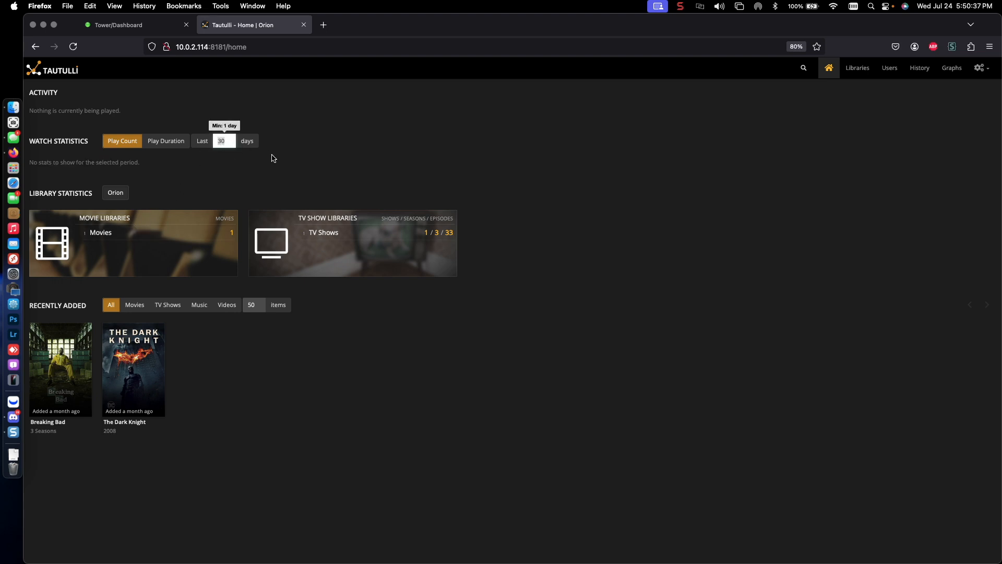
left_click(516, 242)
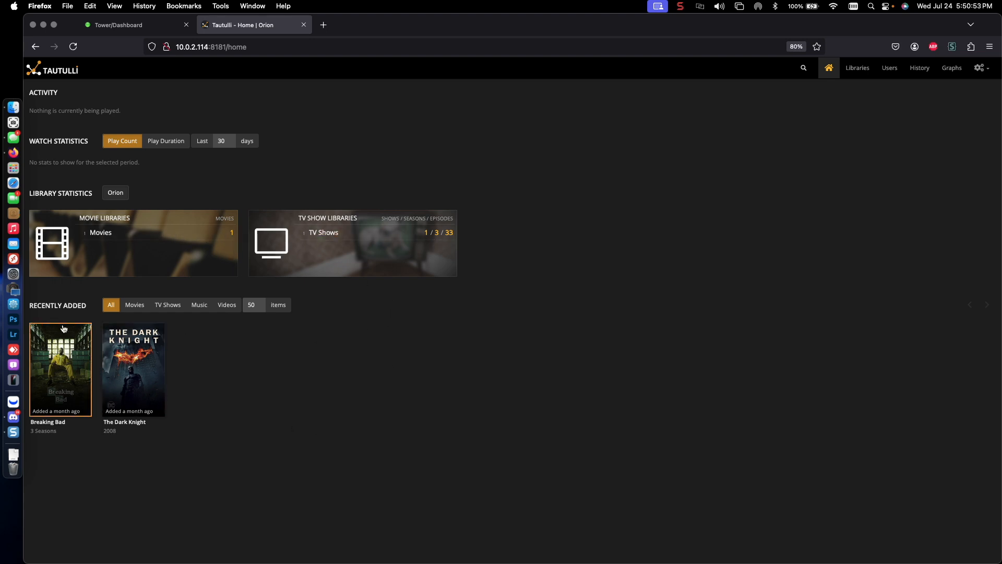
left_click_drag(34, 305, 81, 306)
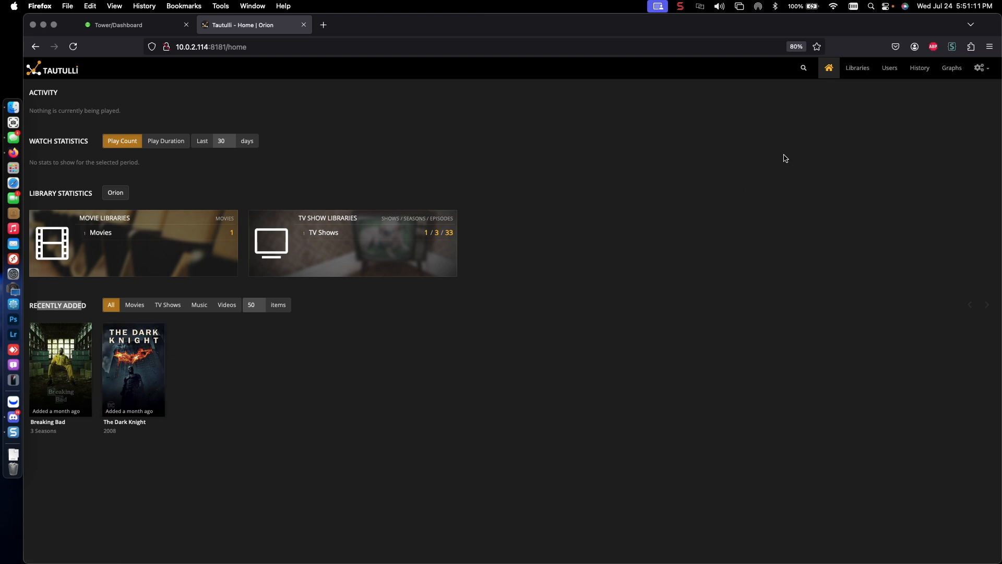
Review the Libraries, Users, History, and Graphs pages, including the day range of the graphs
left_click(857, 68)
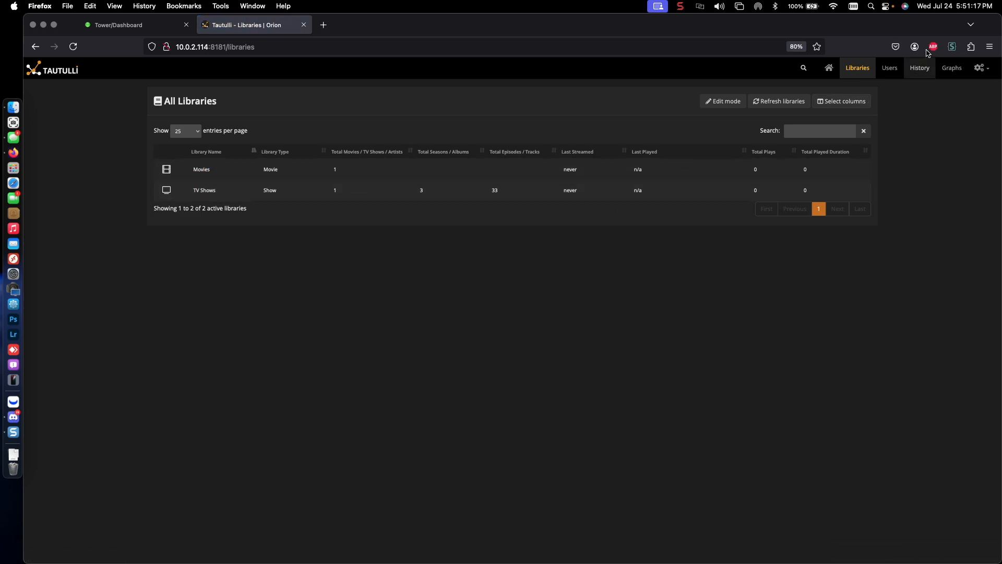
left_click(890, 67)
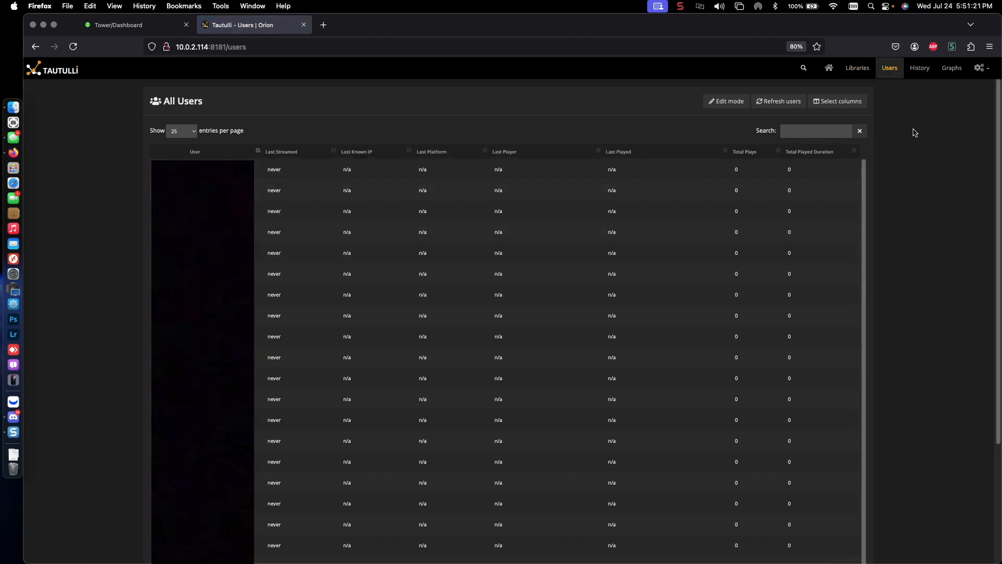
left_click(919, 80)
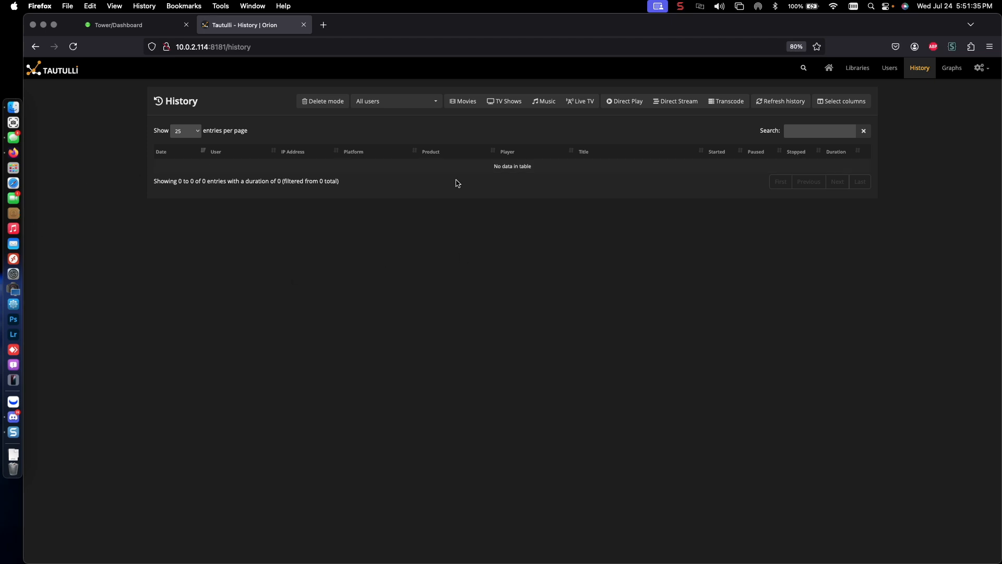
left_click(952, 68)
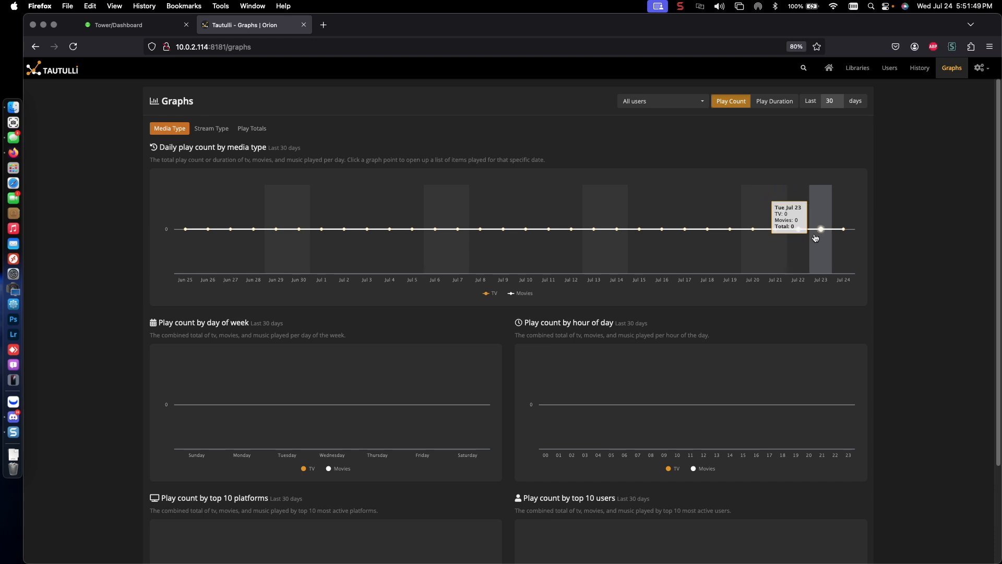
left_click(830, 101)
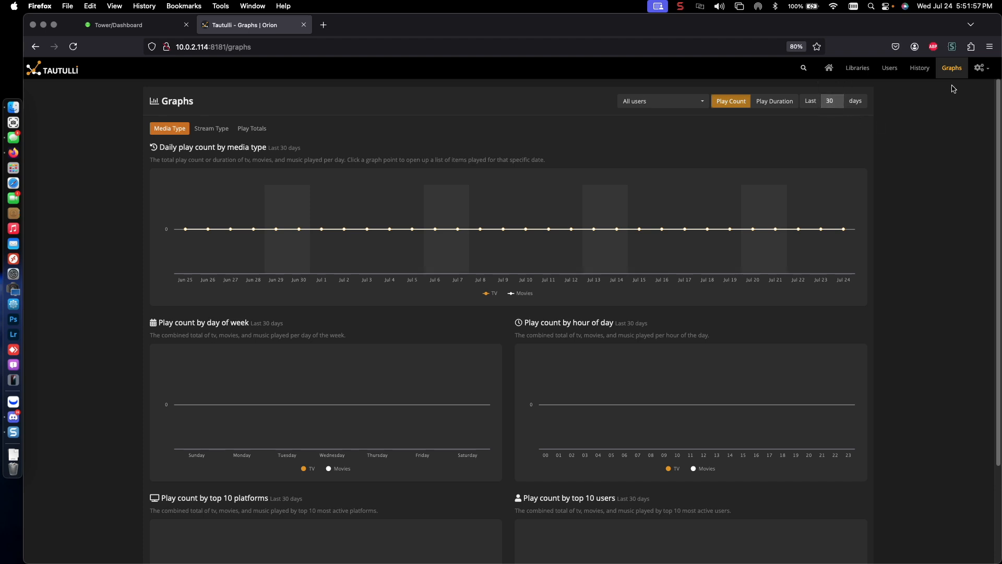
Add a Discord notification agent in the Tautulli settings and close its configuration with the webhook URL left blank
left_click(981, 68)
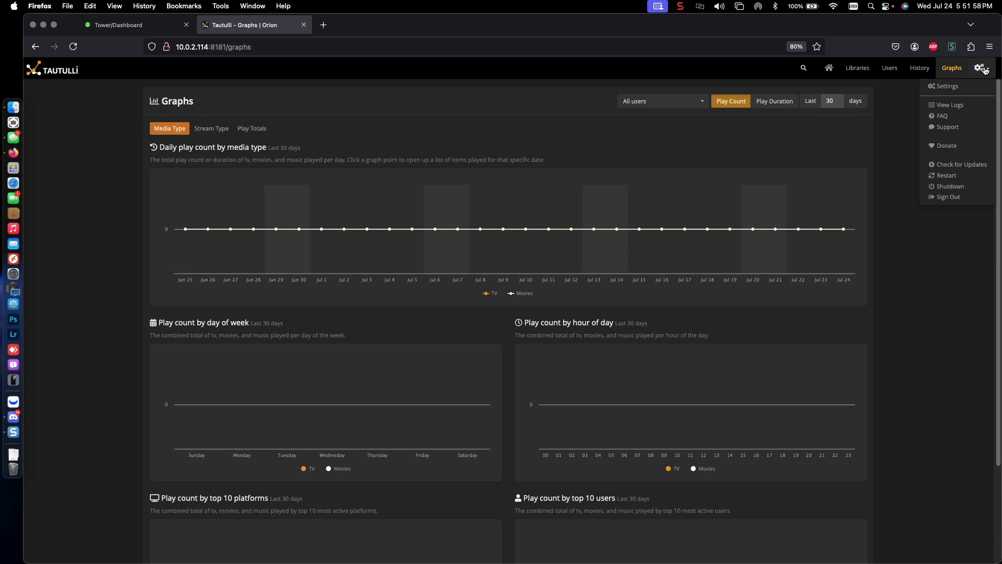
left_click(946, 89)
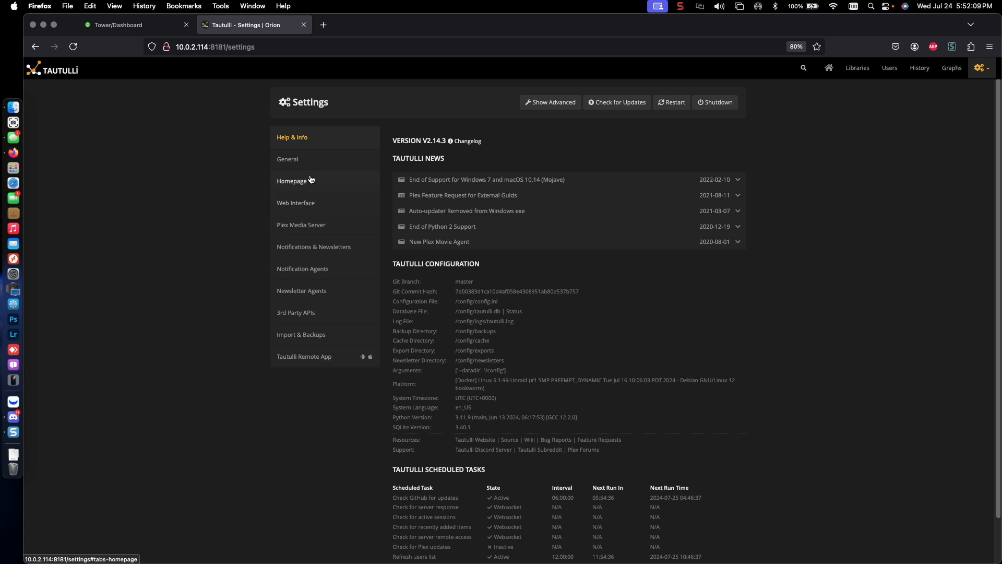
left_click(290, 248)
left_click(297, 268)
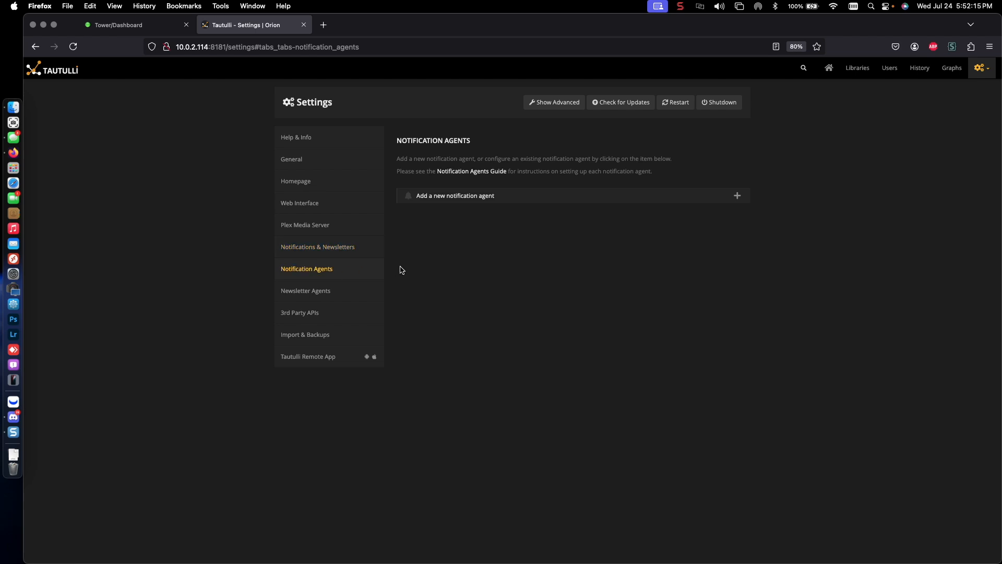
left_click(733, 199)
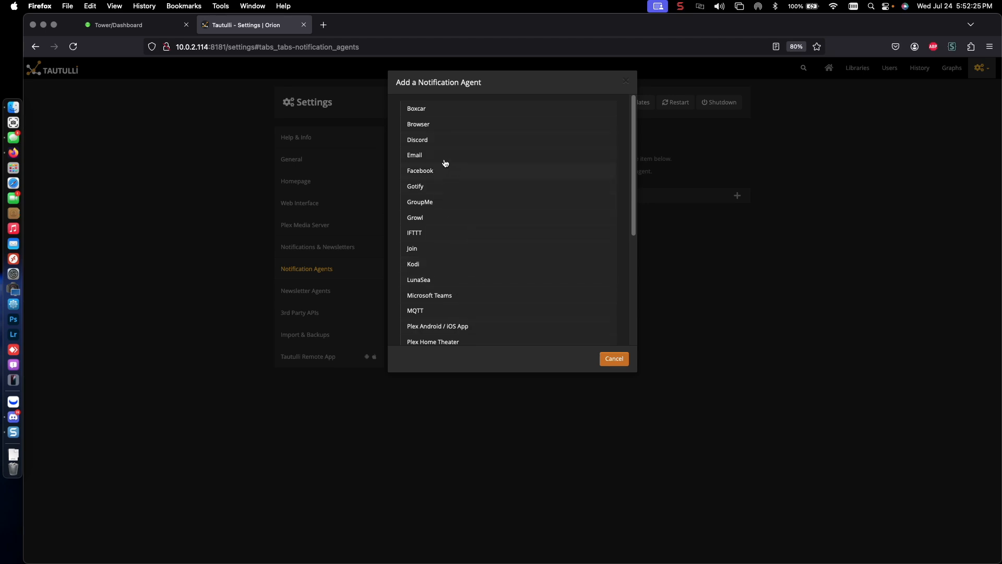
left_click(431, 145)
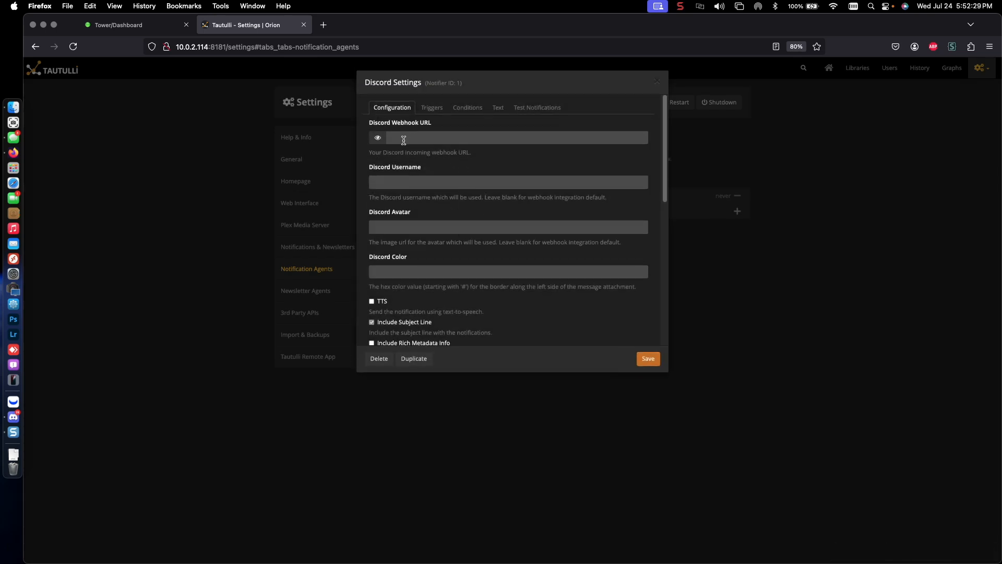
left_click(461, 138)
left_click(437, 137)
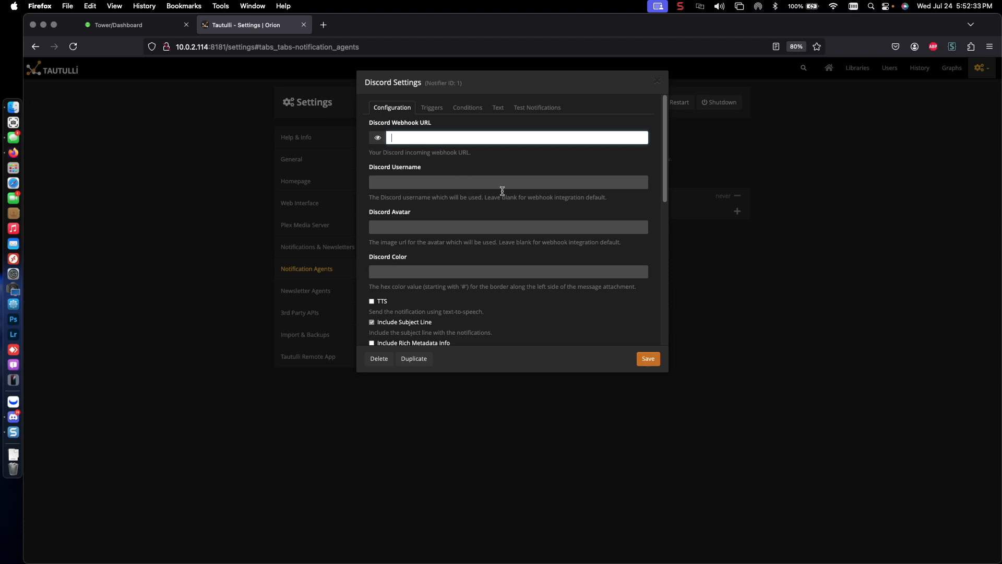
left_click(657, 82)
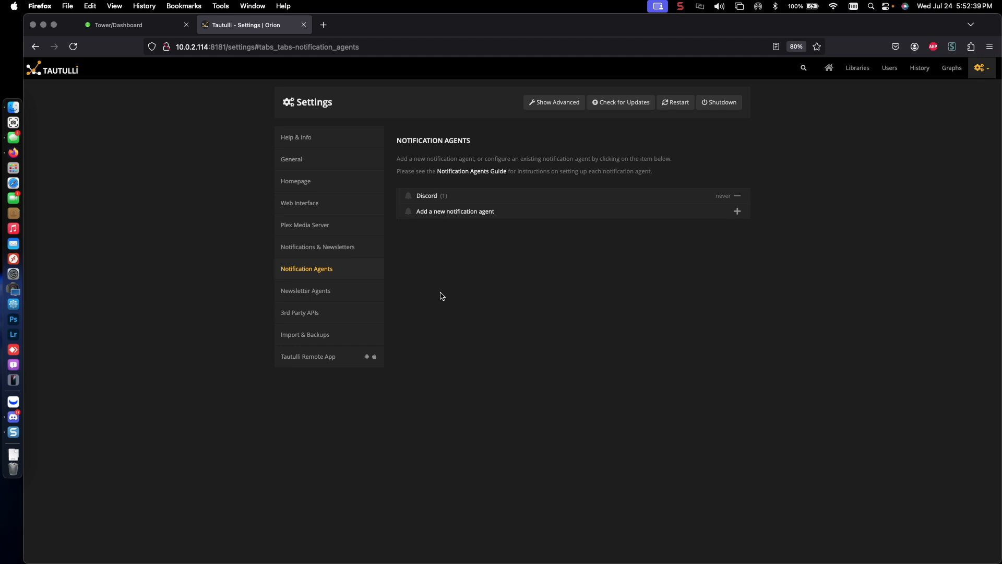
Check which newsletter agent types can be added and cancel without adding one
left_click(334, 294)
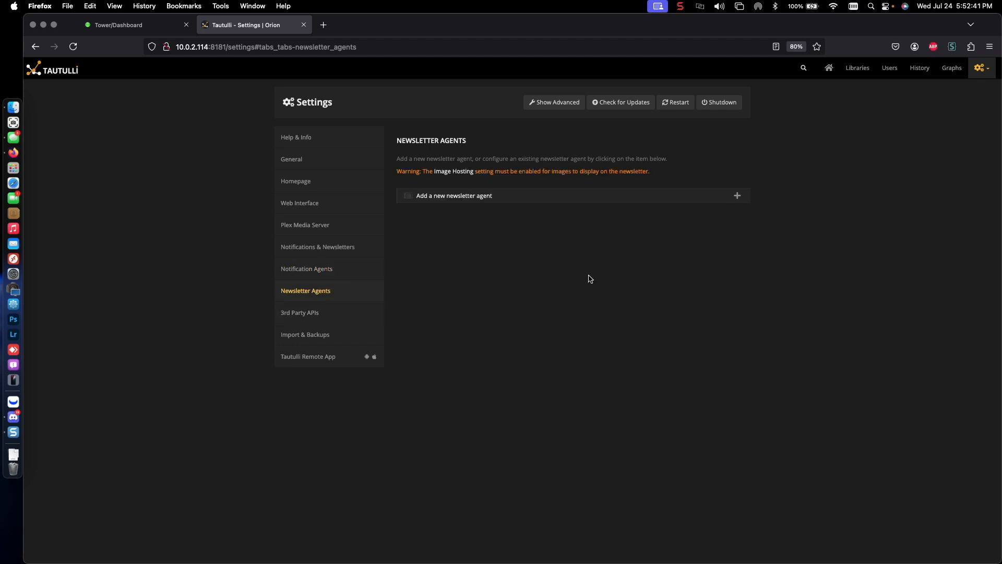
left_click(738, 196)
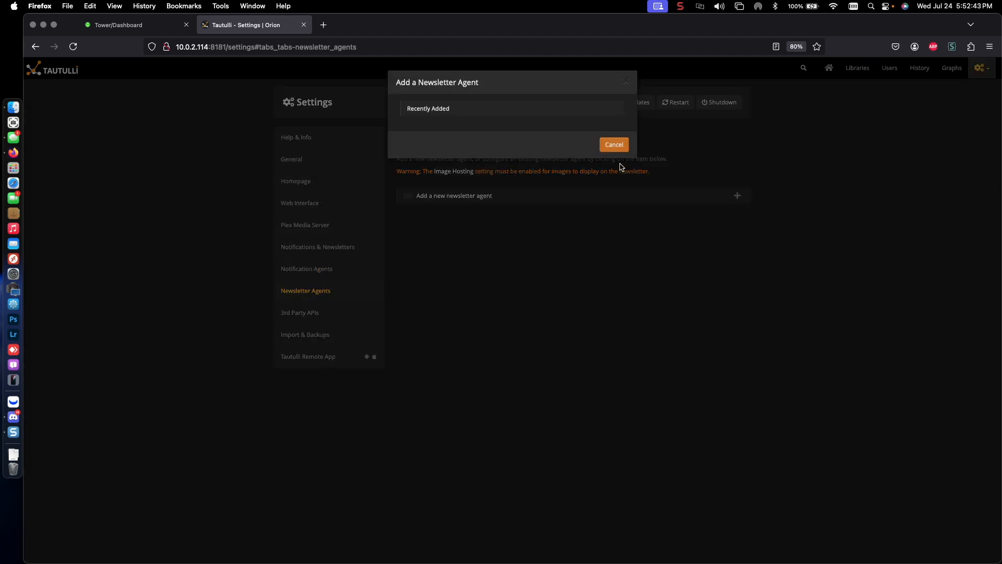
left_click(615, 146)
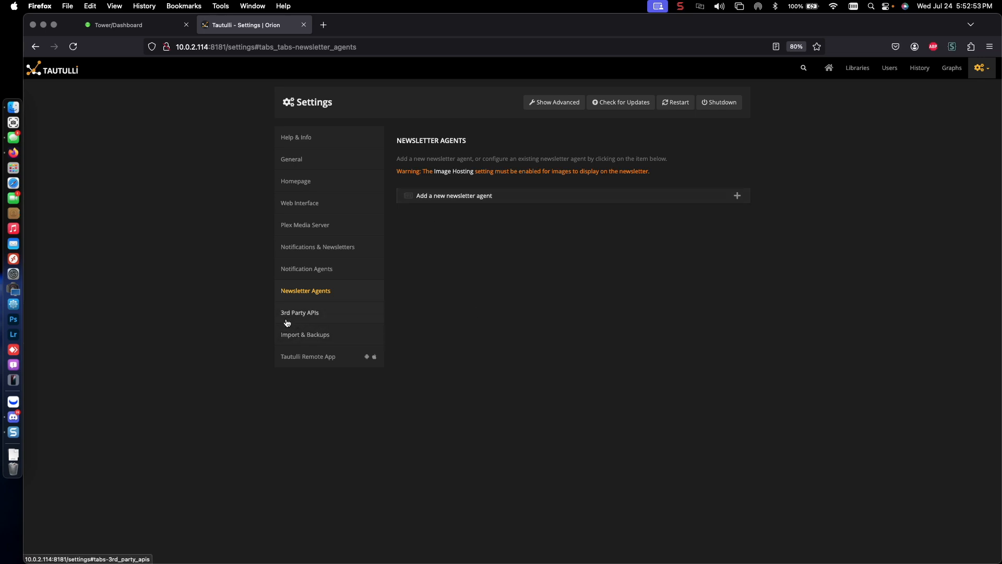
Review the 3rd Party APIs settings and the import, backup, and directory options under Import & Backups
left_click(309, 314)
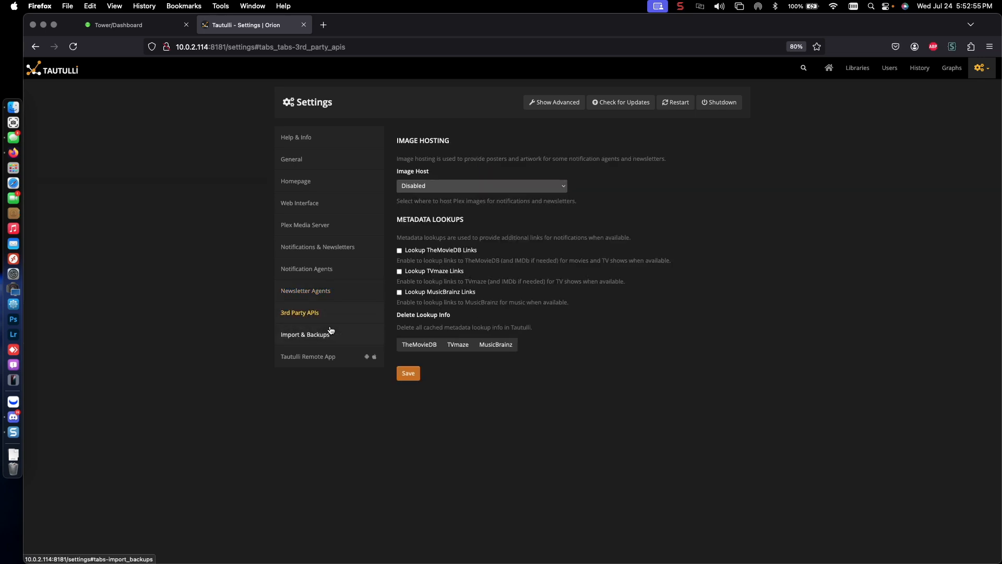
left_click(298, 340)
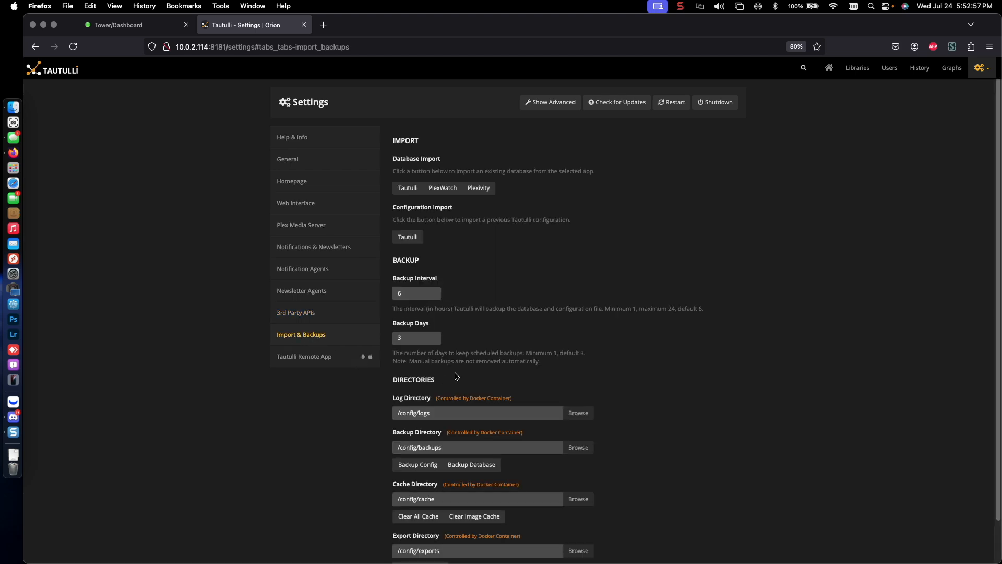
scroll(549, 335, "down", 2)
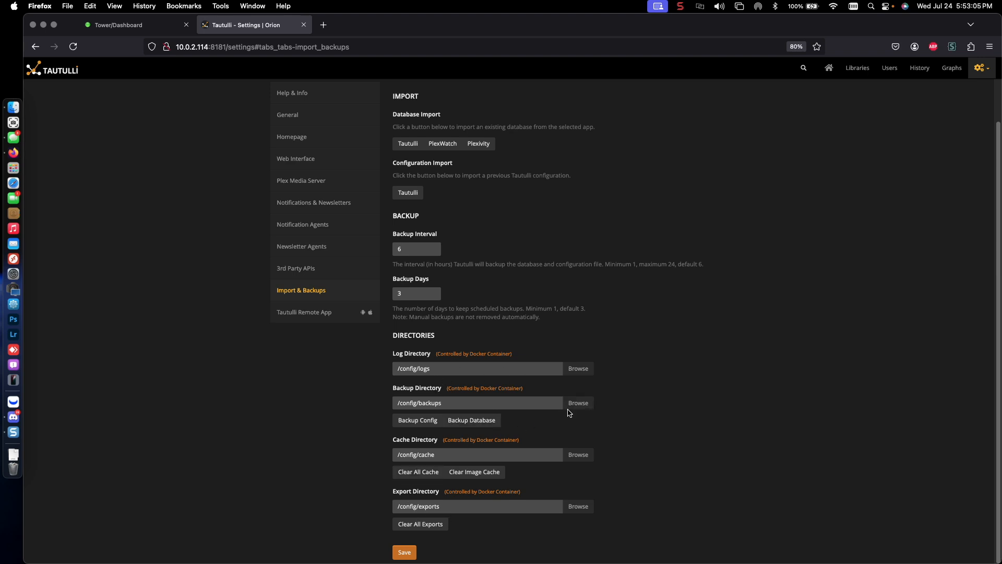
scroll(572, 415, "up", 2)
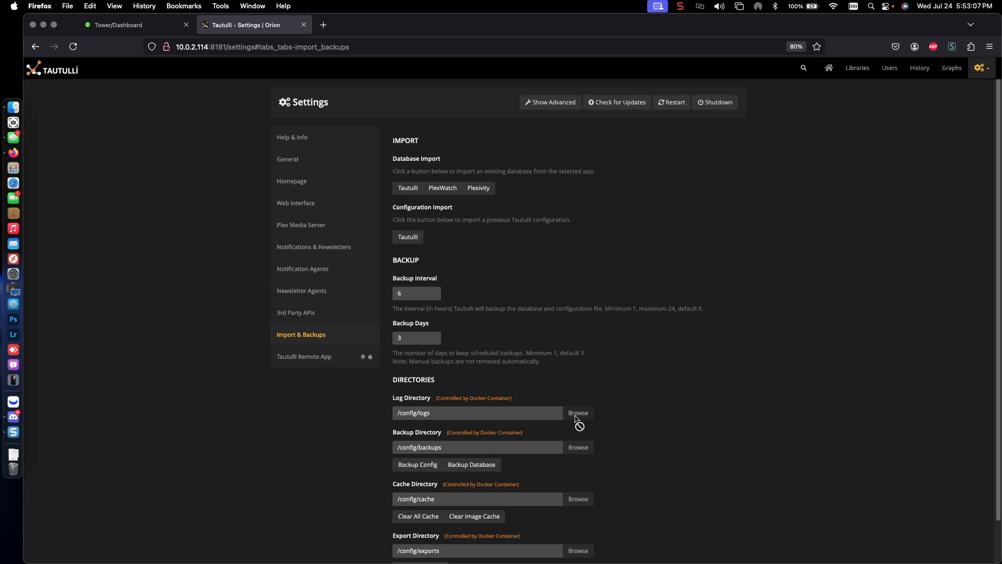
scroll(576, 418, "down", 2)
Examine the QR code and Tautulli address for registering a new Tautulli Remote App device, and cancel the registration
left_click(281, 314)
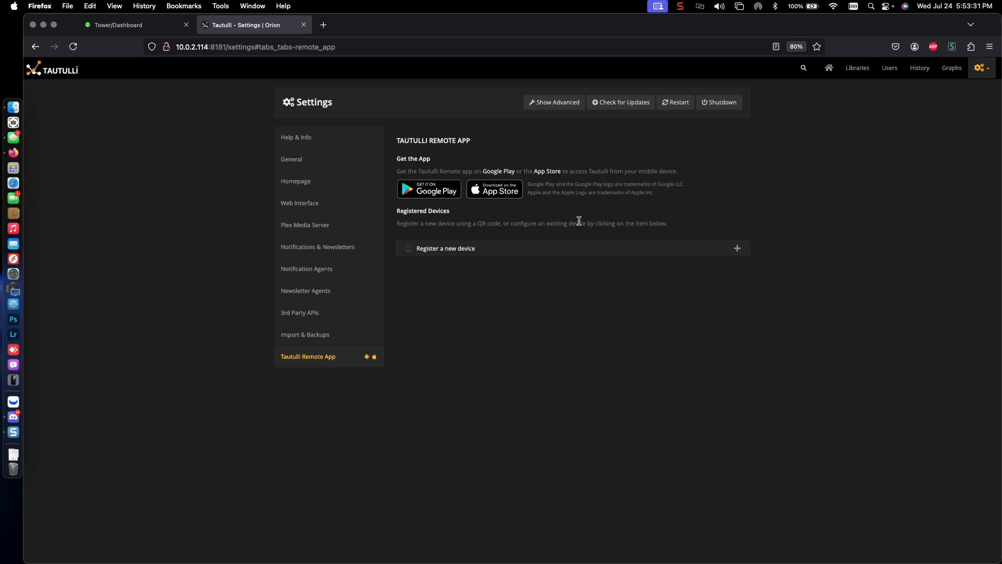
left_click(738, 250)
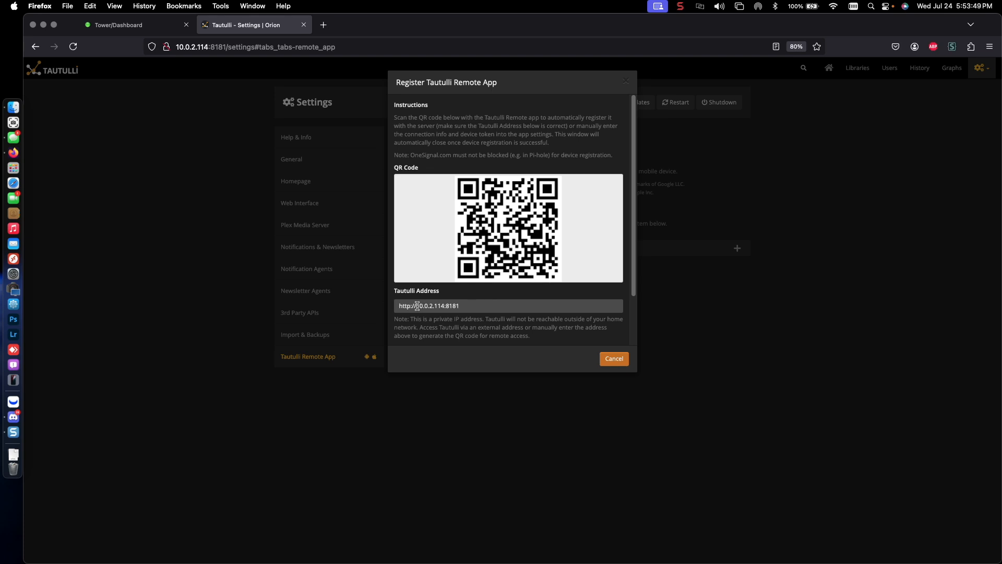
left_click_drag(416, 306, 425, 306)
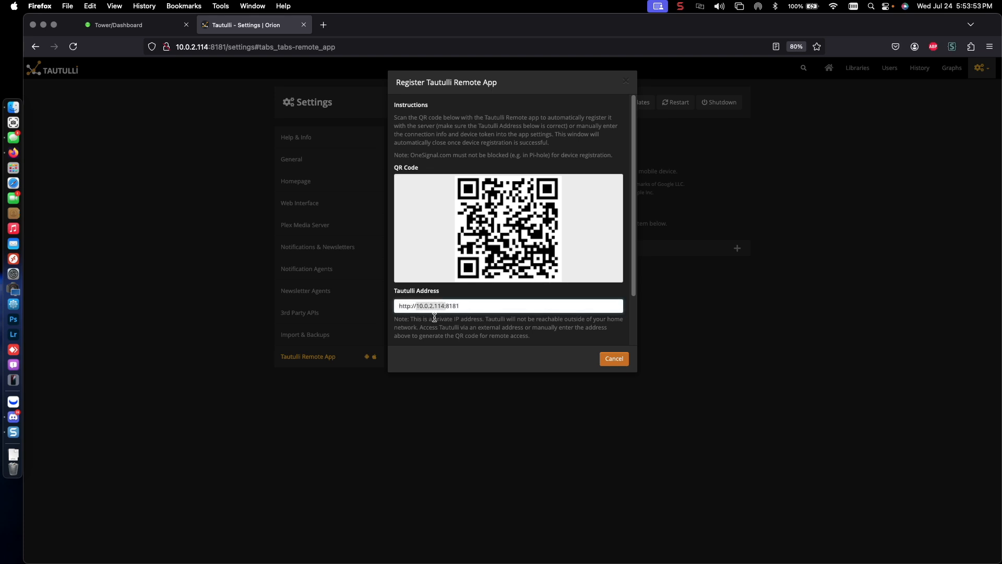
left_click(441, 307)
left_click_drag(444, 306, 418, 308)
left_click(416, 307)
left_click_drag(416, 307, 441, 307)
left_click(418, 306)
left_click_drag(462, 306, 391, 309)
left_click(607, 359)
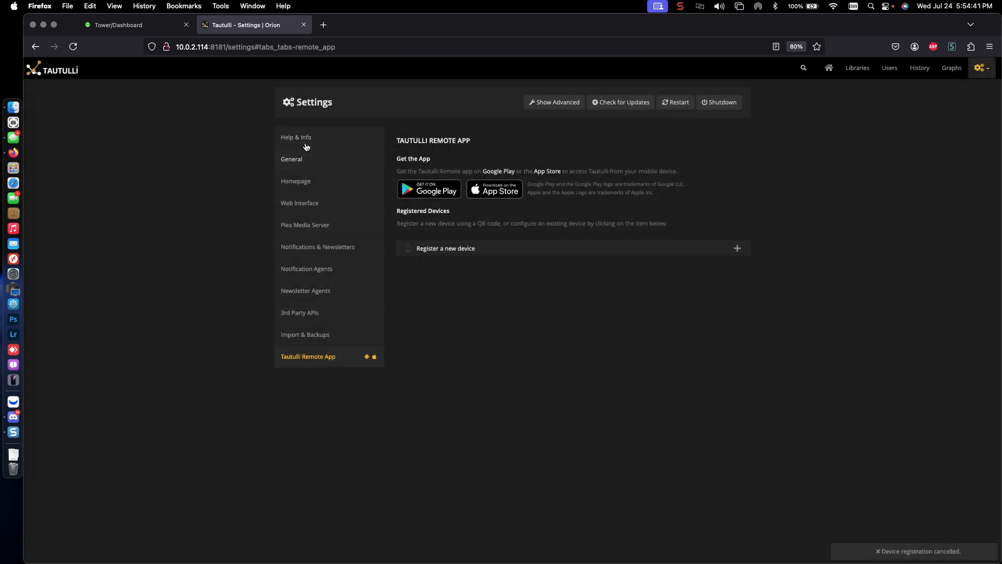
Review the General display, history logging and update settings, and the Homepage section and statistics card options
left_click(297, 162)
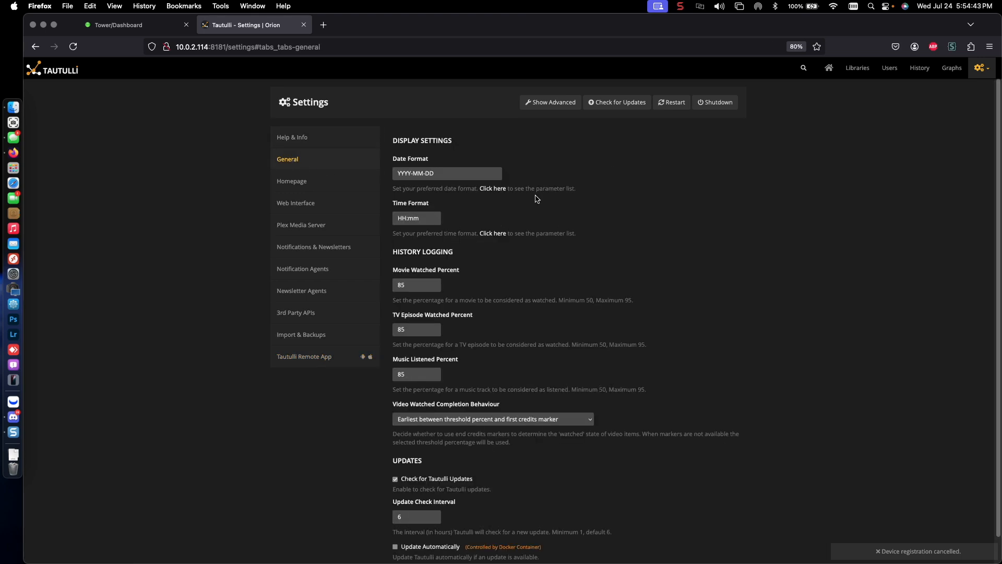
scroll(522, 214, "down", 1)
scroll(507, 215, "down", 1)
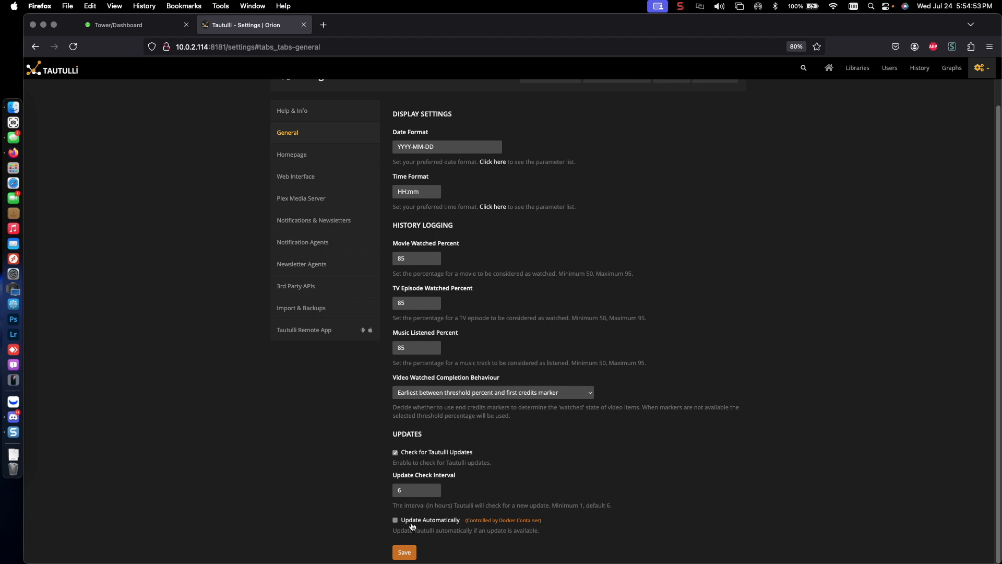
left_click(288, 155)
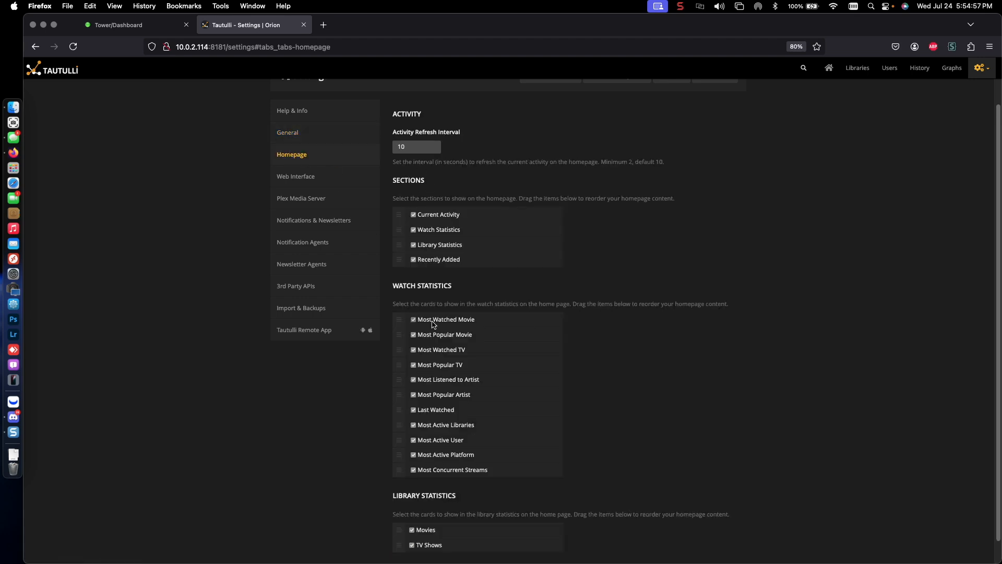
Examine the Web Interface settings, particularly the HTTP port and the note that it is controlled by the Docker container
left_click(296, 179)
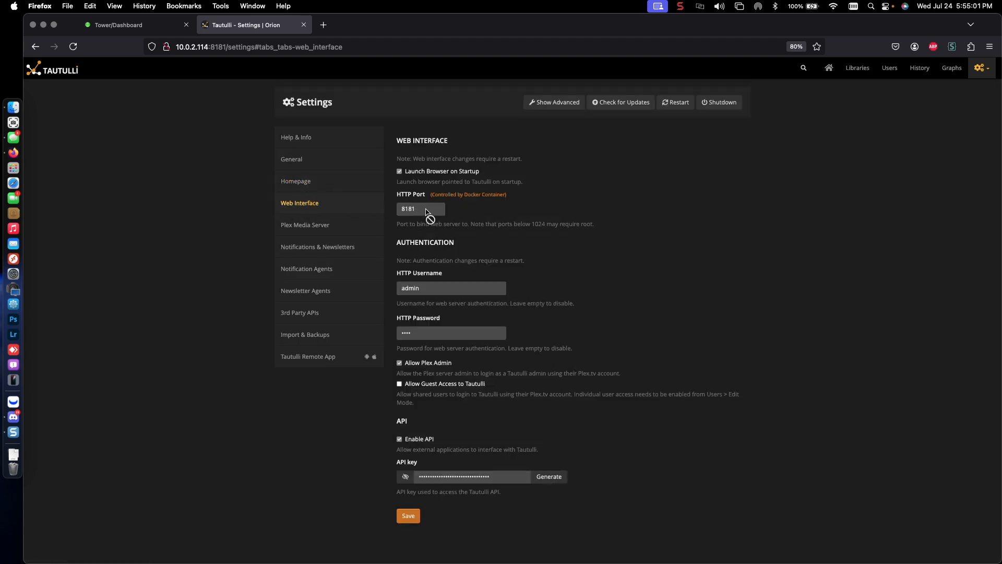
left_click_drag(426, 211, 408, 216)
left_click_drag(432, 194, 501, 194)
left_click(519, 213)
Review the Plex Media Server connection settings and the Notifications & Newsletters thresholds
left_click(313, 226)
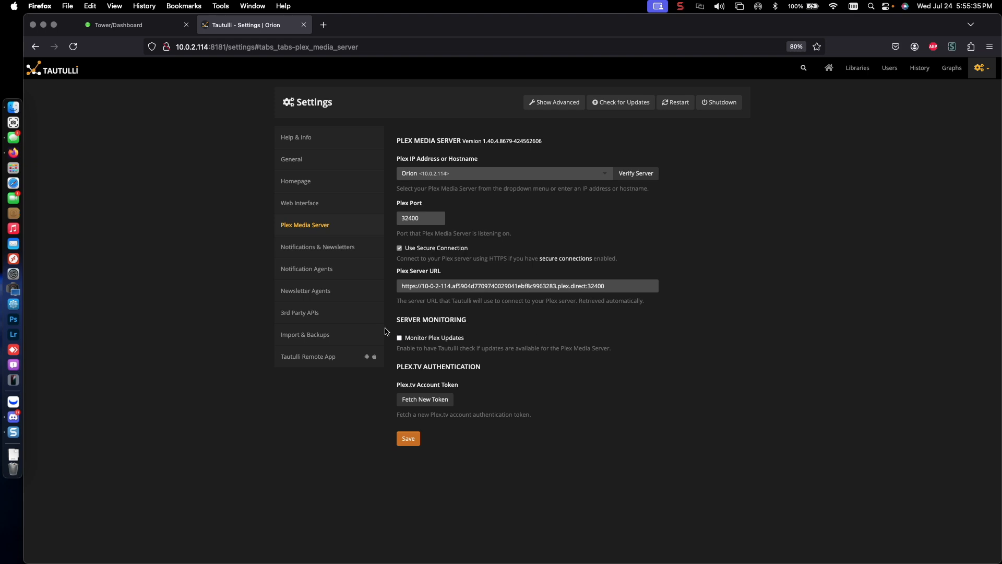
left_click(318, 252)
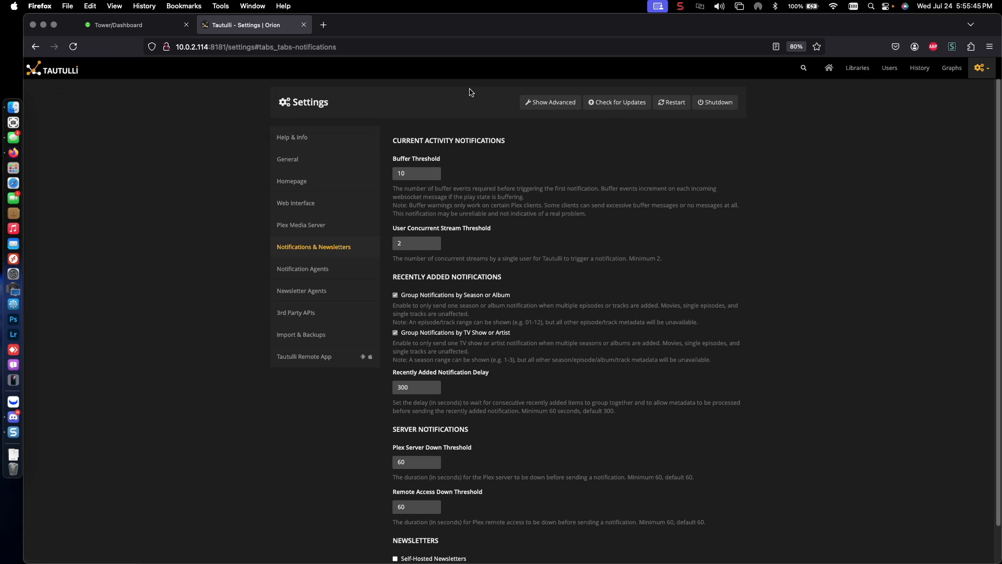
Return to the Tautulli home page and decline saving the login password in the browser
left_click(829, 68)
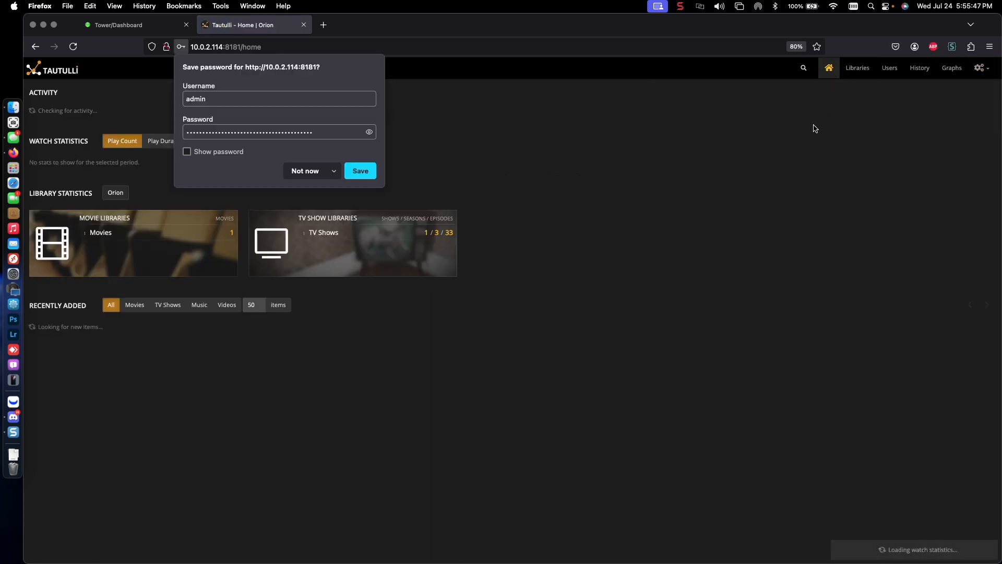
left_click(293, 172)
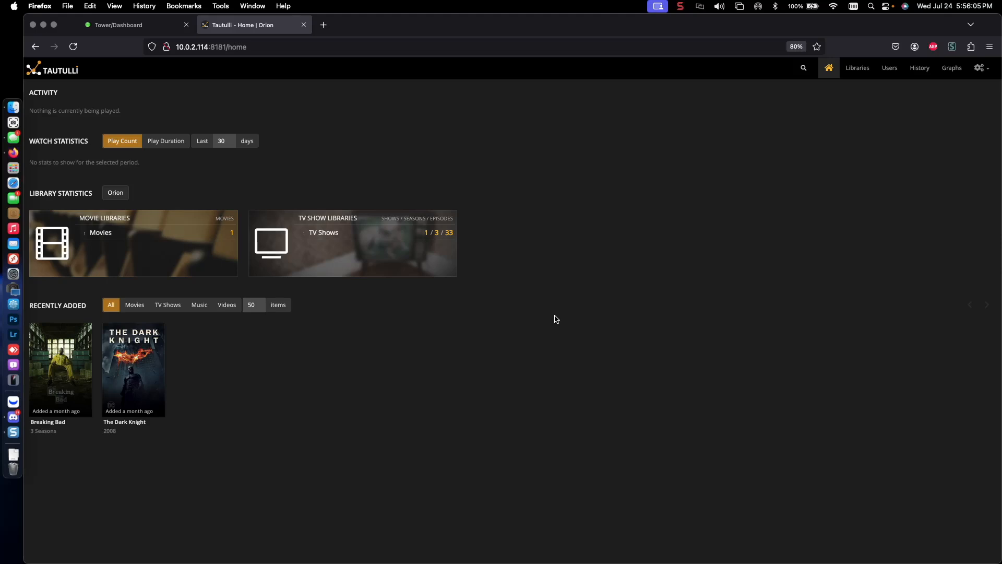
left_click(681, 8)
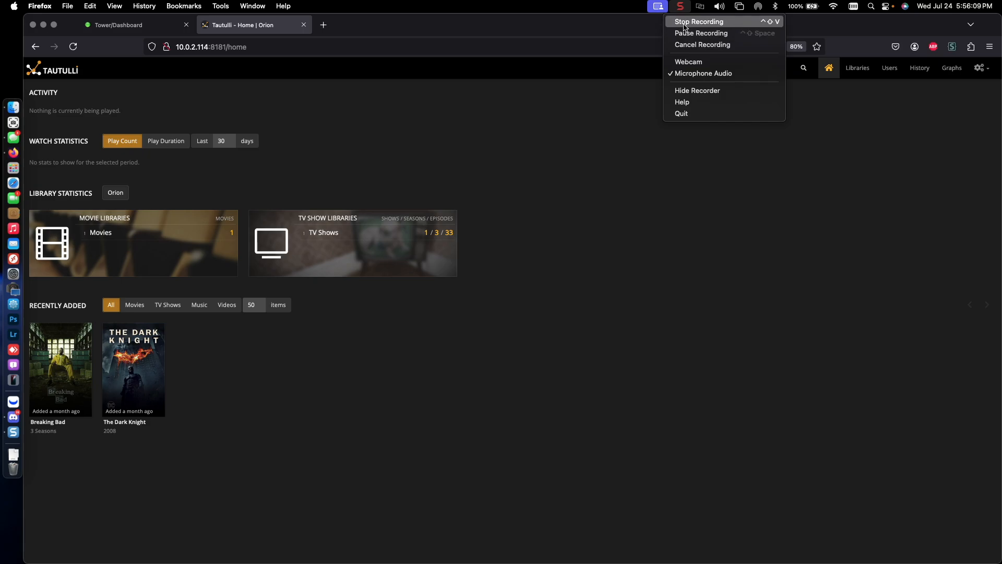
left_click(683, 26)
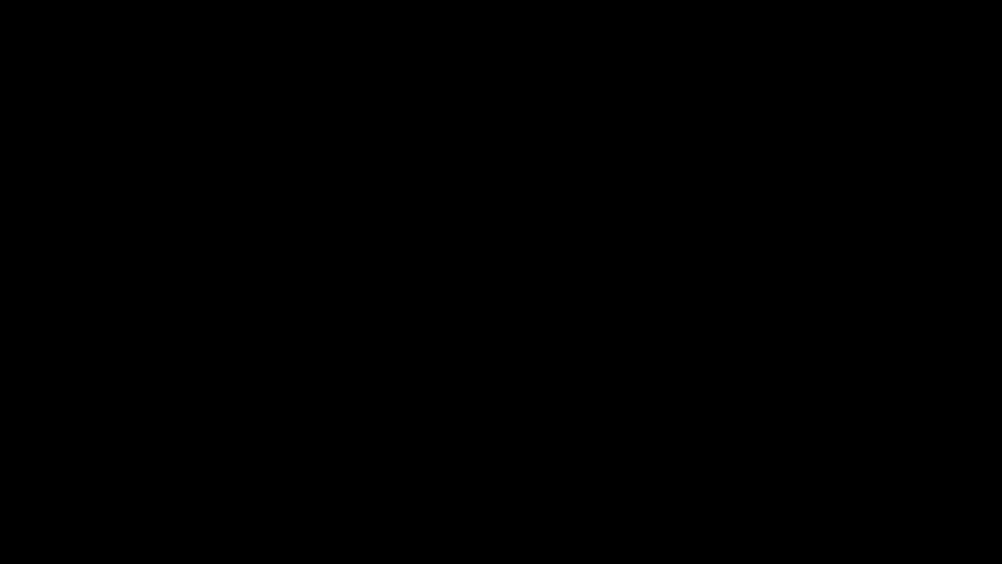